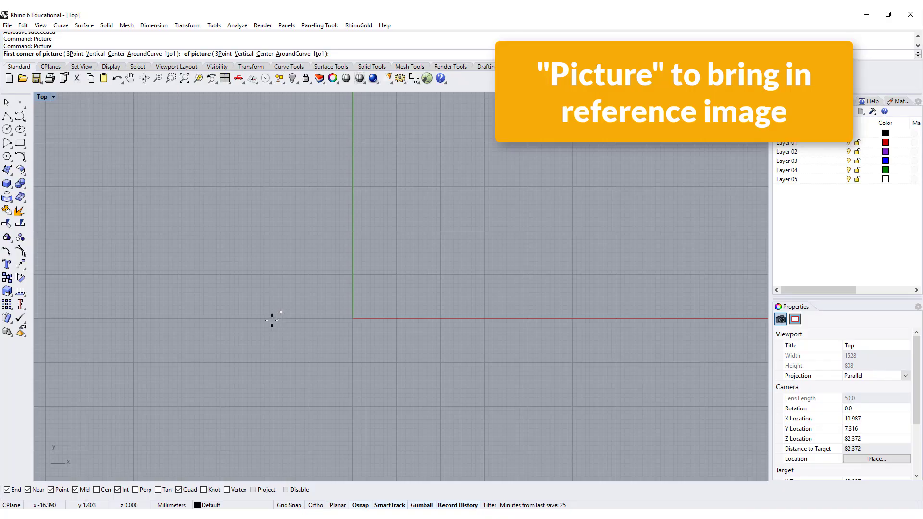
Place the football reference picture and move its centre to the origin (0)
click(259, 321)
click(523, 180)
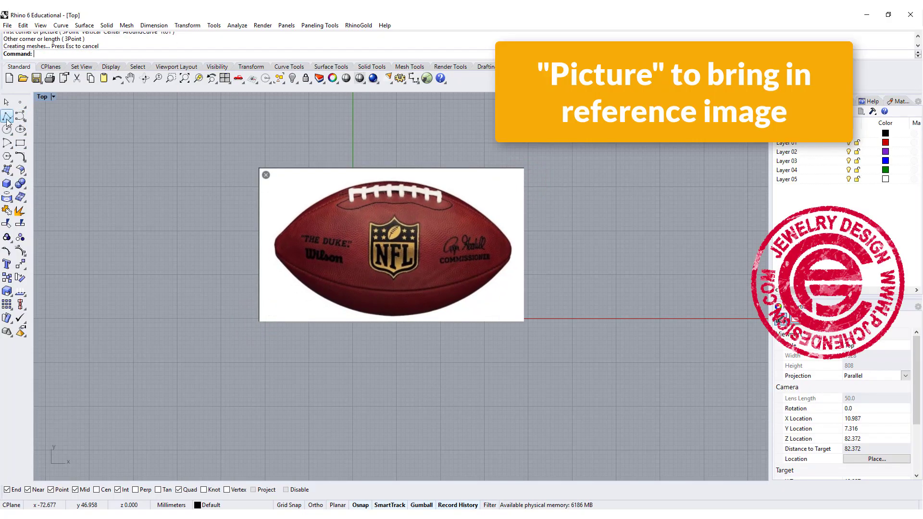
click(20, 264)
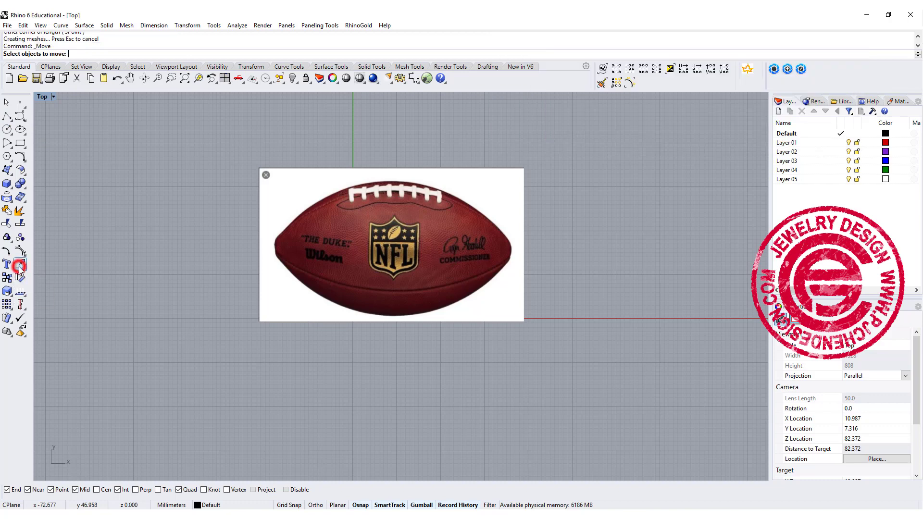
click(497, 250)
key(Return)
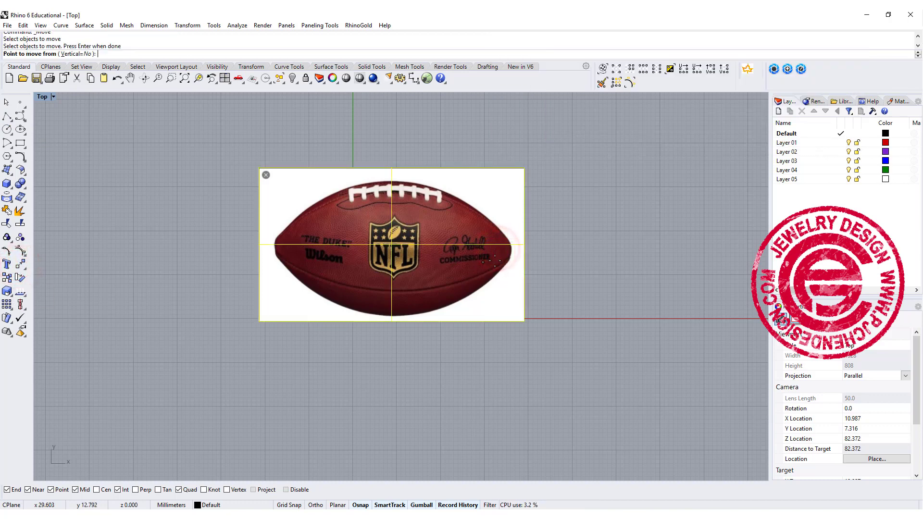
click(512, 251)
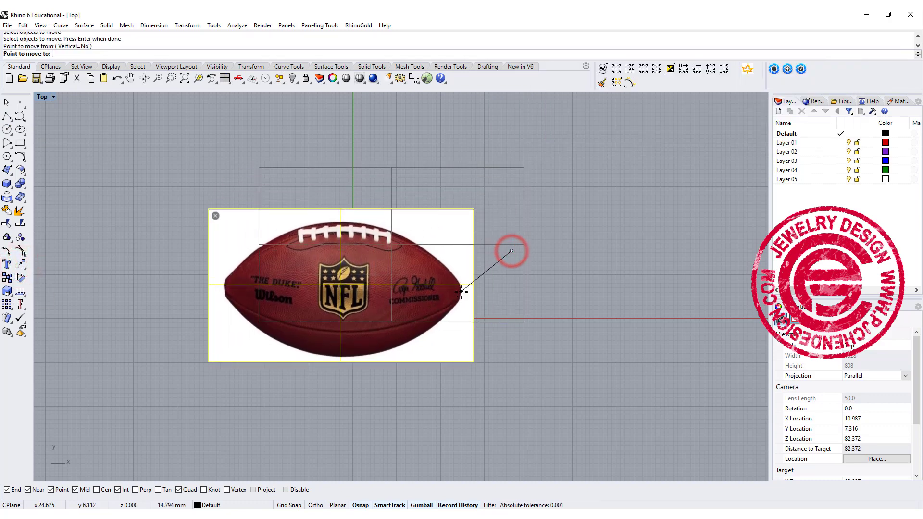
text(0)
key(Return)
Deselect the picture and zoom the maximized Top view in on the football
drag(270, 323, 391, 323)
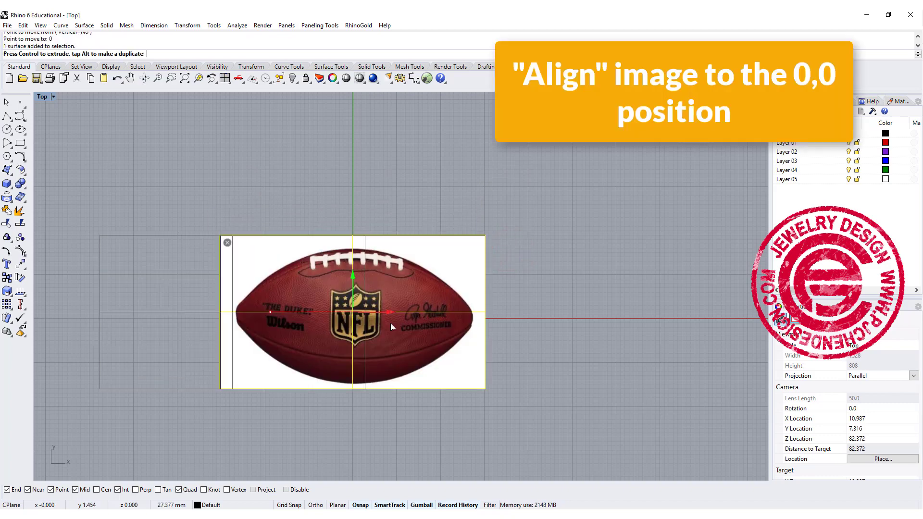
click(522, 392)
double_click(48, 97)
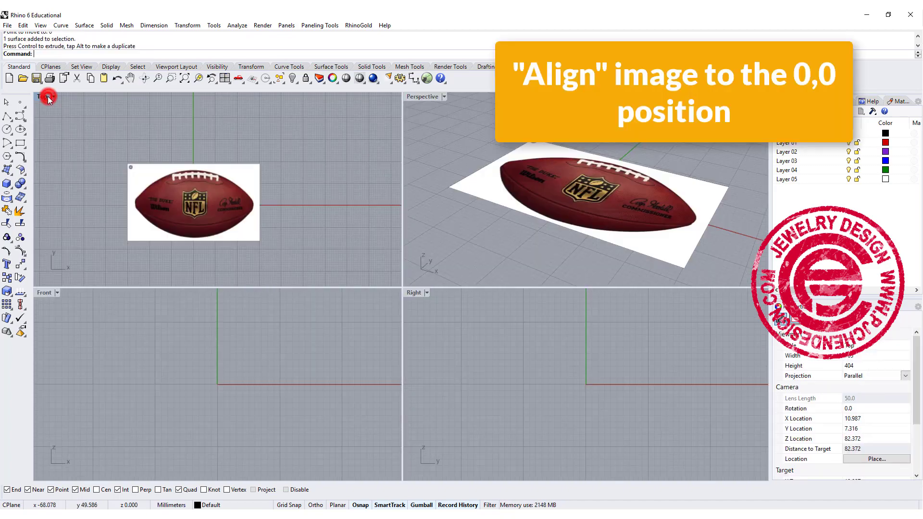
double_click(48, 97)
scroll(322, 229, up, 3)
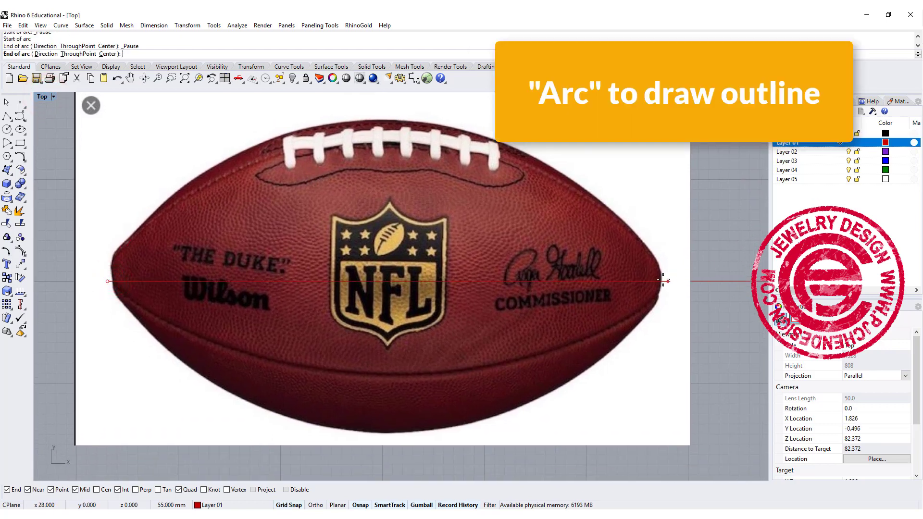
Draw an arc between the ball's tips and drag a control point to fit its top edge
click(661, 280)
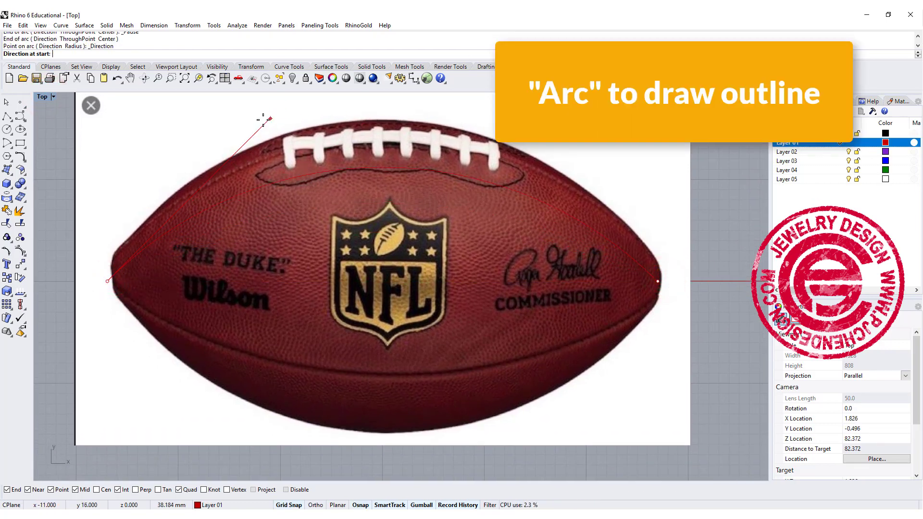
click(186, 136)
key(F10)
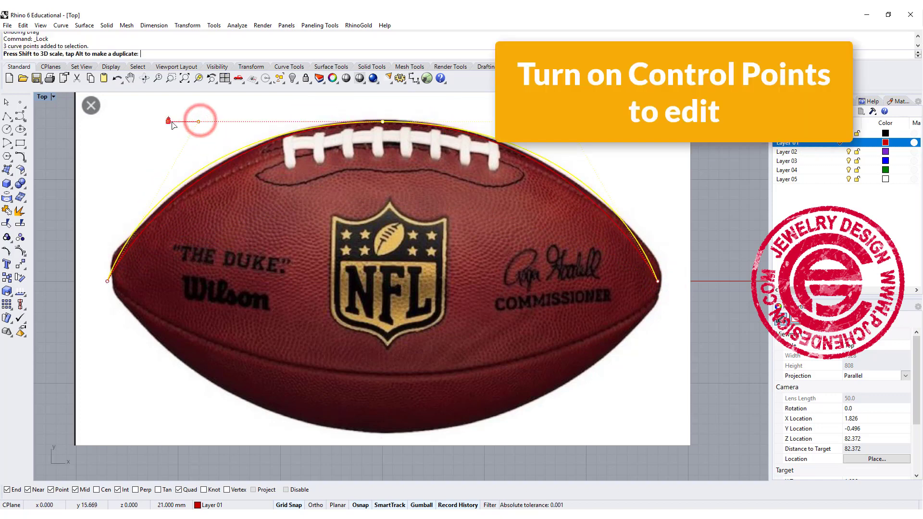
drag(198, 122, 143, 127)
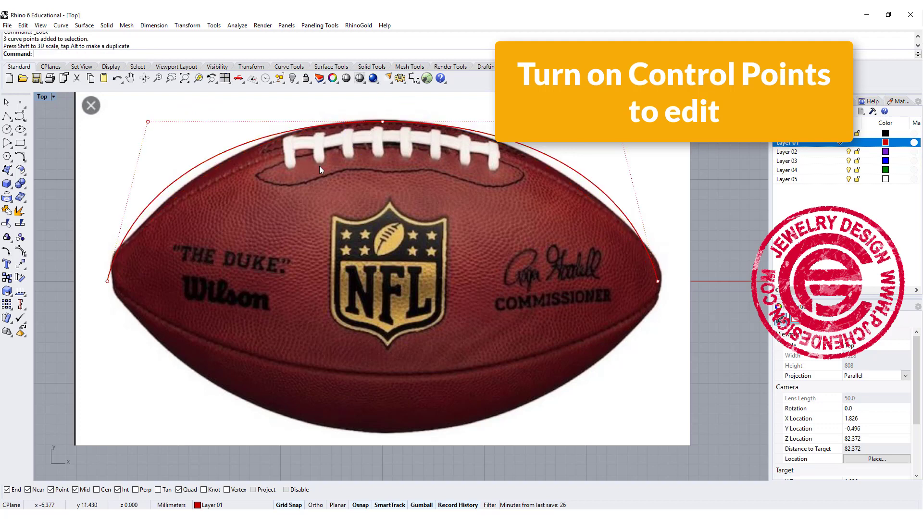
Hide the reference picture and select the outline curve
right_click(306, 78)
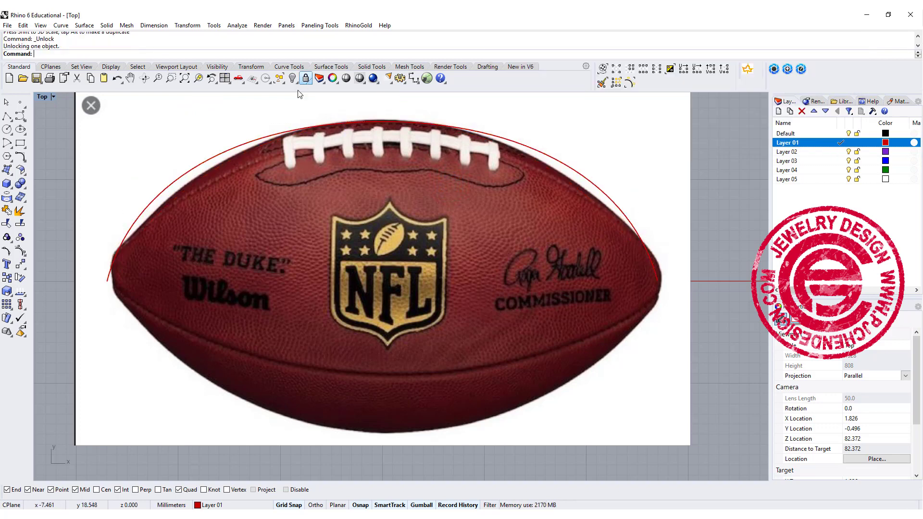
click(292, 79)
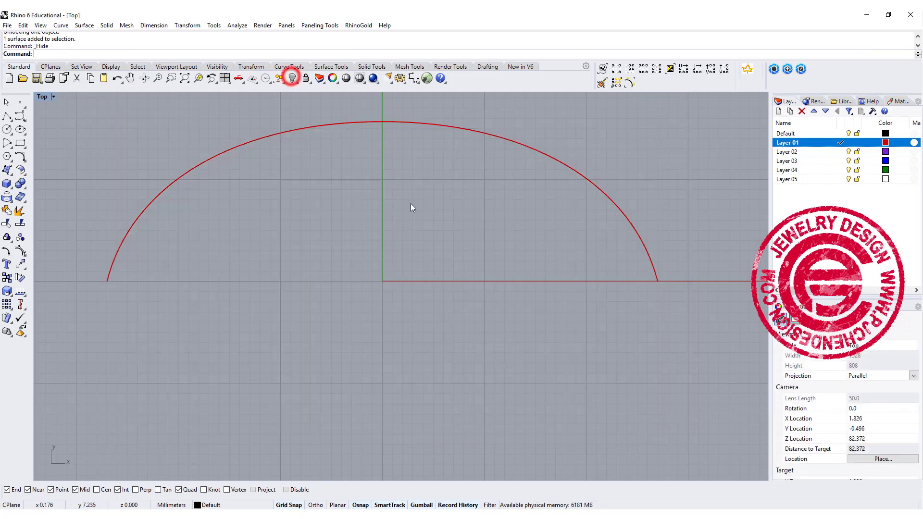
click(445, 130)
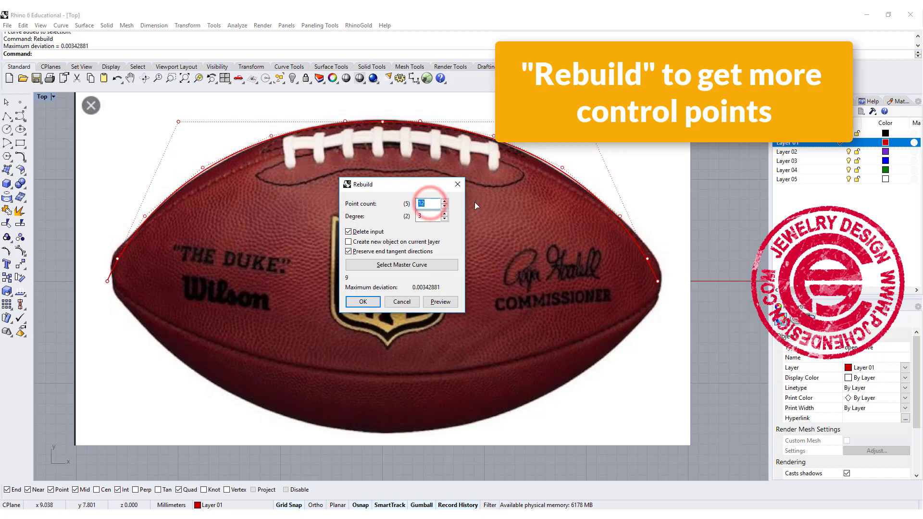
Rebuild the outline arc with more points and pick its end control points
key(Return)
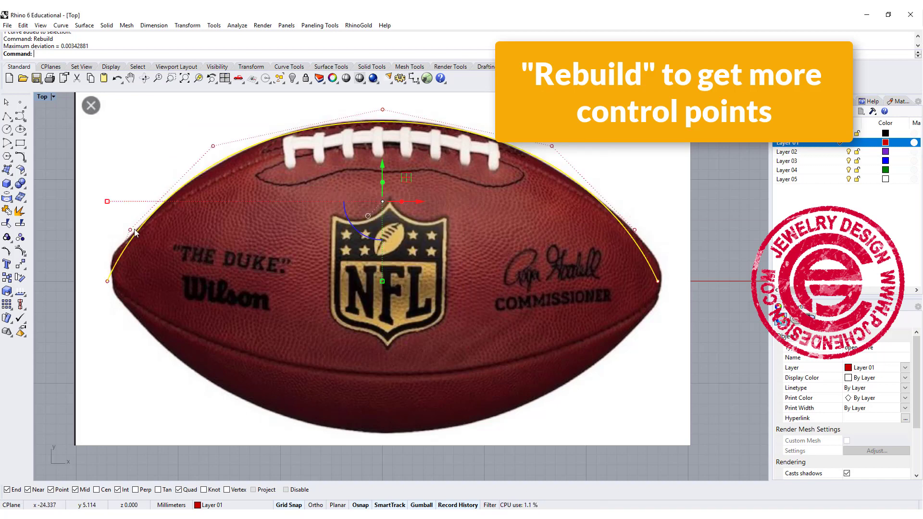
click(131, 231)
click(635, 230)
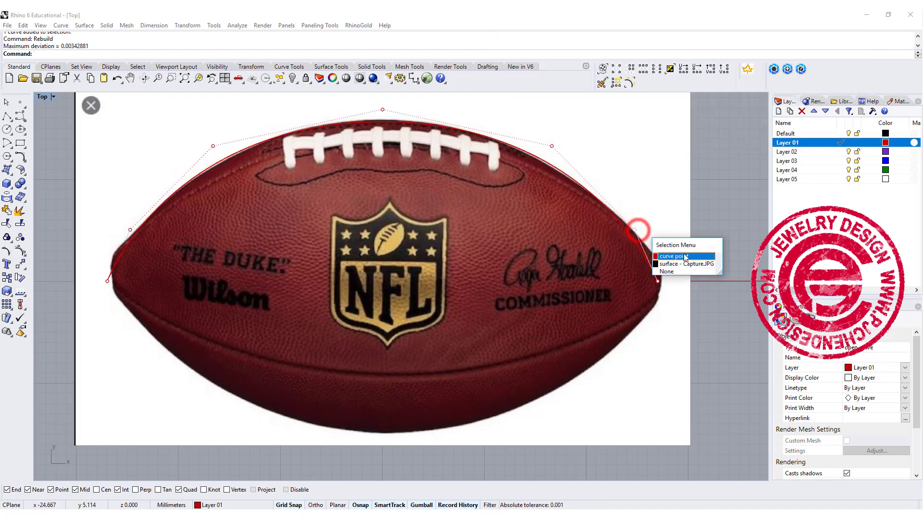
click(685, 257)
click(130, 229)
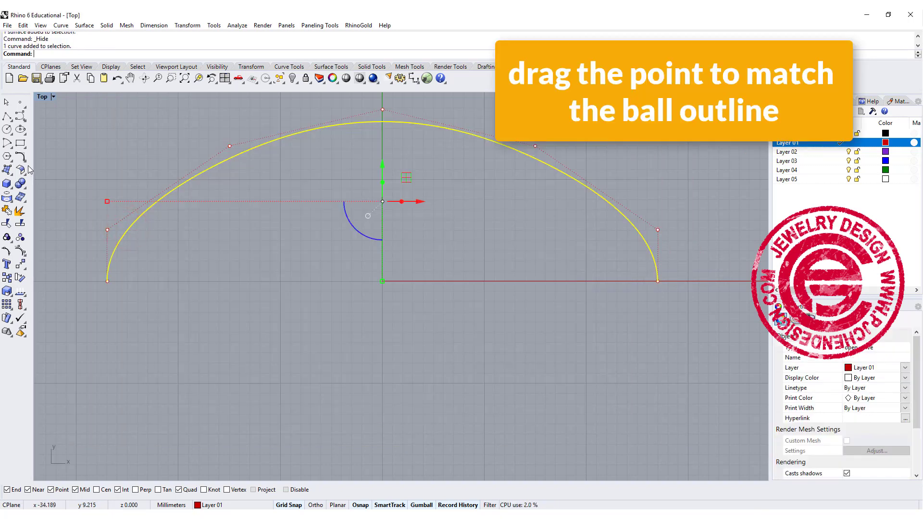
Restore the four-viewport layout and select the outline curve
double_click(42, 97)
scroll(307, 155, down, 2)
scroll(307, 155, down, 2)
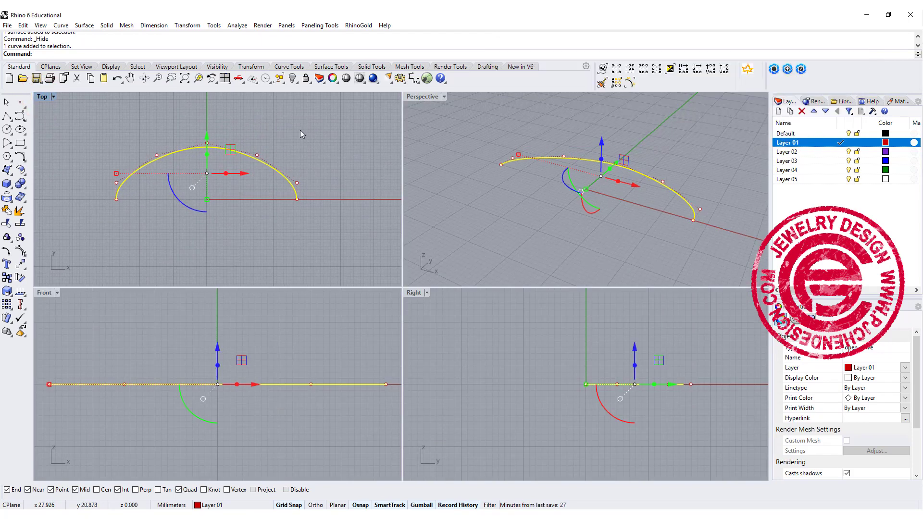
scroll(222, 155, up, 1)
scroll(221, 159, up, 1)
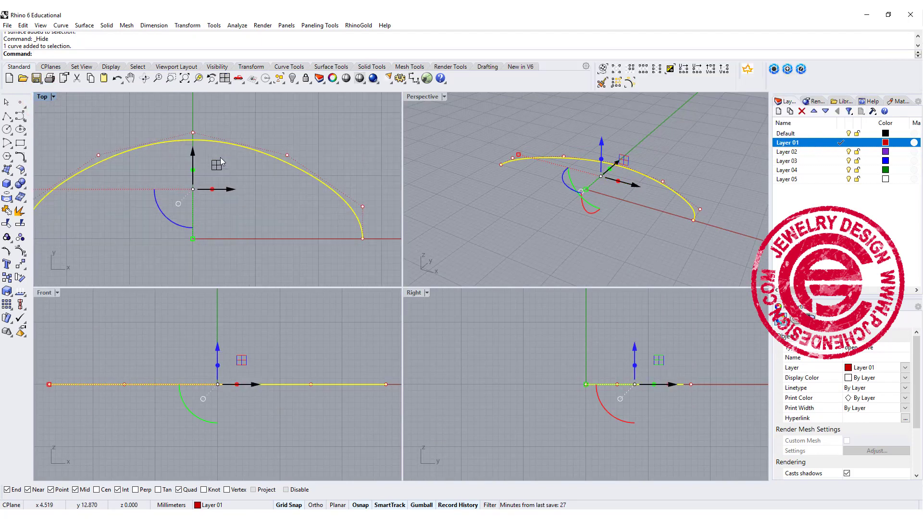
click(98, 155)
click(286, 162)
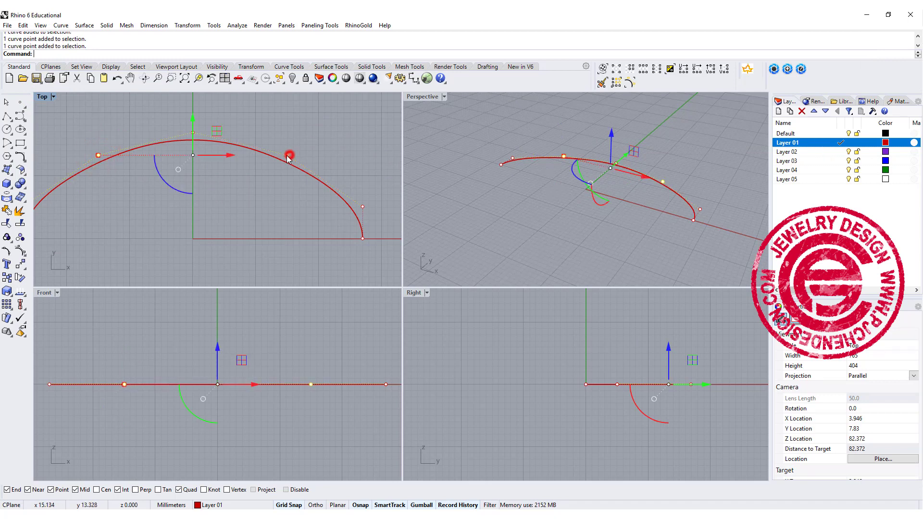
Rotate the outline curve upright about the origin, redoing it after an undo
click(585, 384)
click(743, 384)
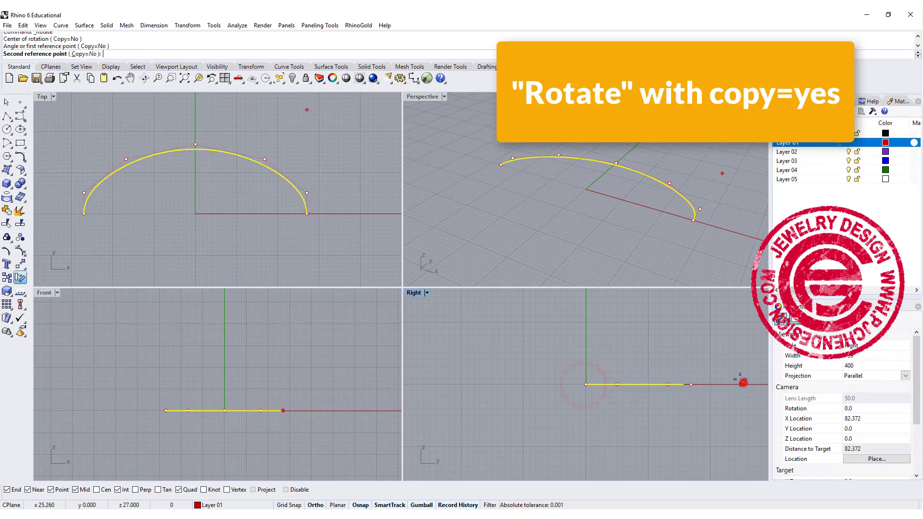
click(594, 335)
key(ctrl+z)
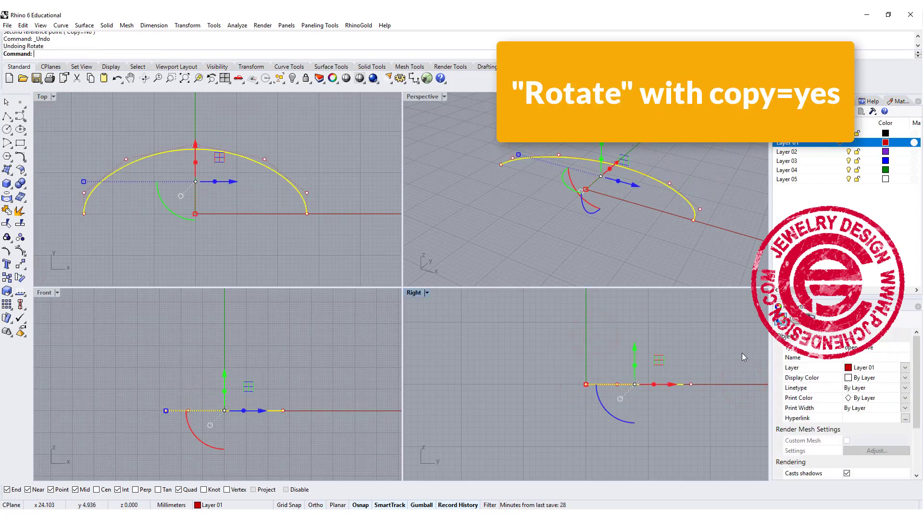
key(Return)
text(0)
key(Return)
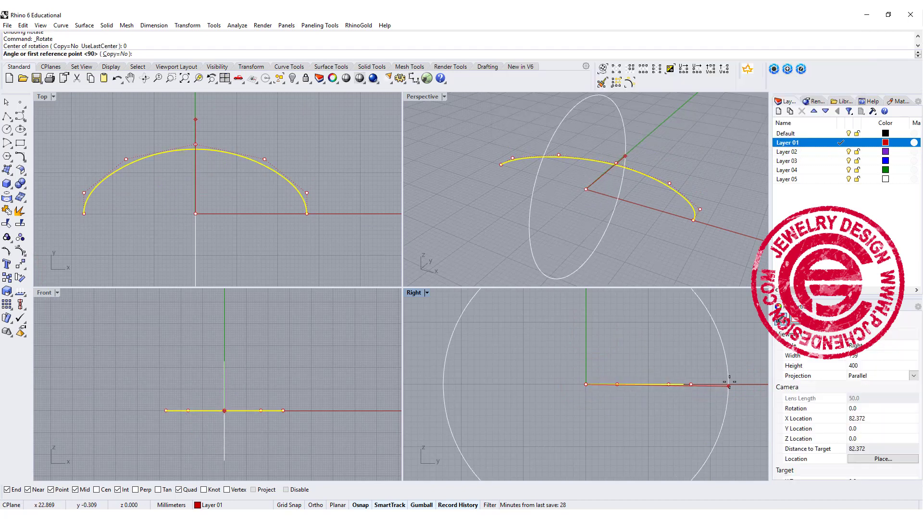
click(728, 380)
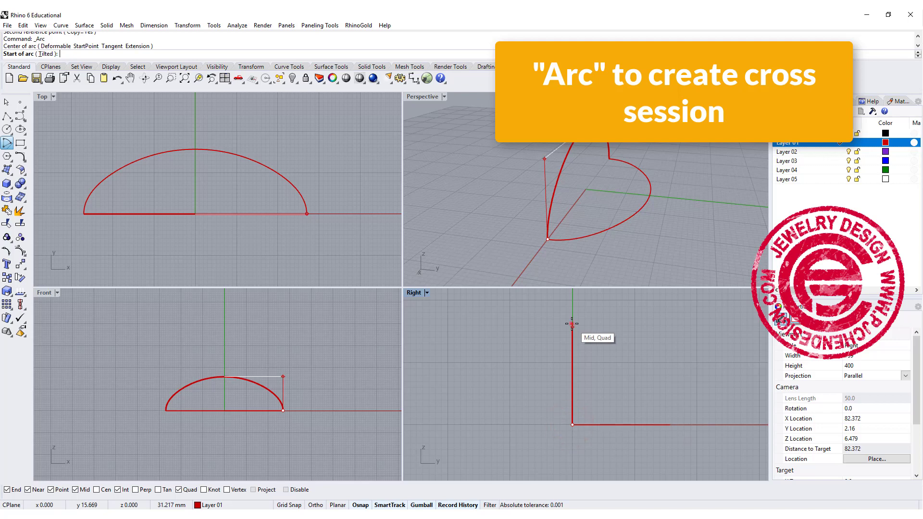
Draw a cross-section arc from the vertical line's top to the outline's base and rebuild it with 7 points
click(572, 328)
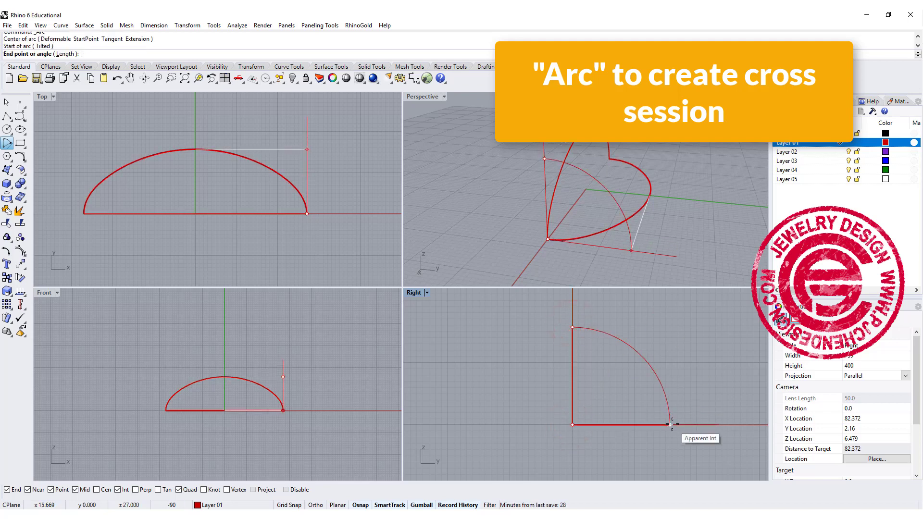
click(671, 424)
click(657, 371)
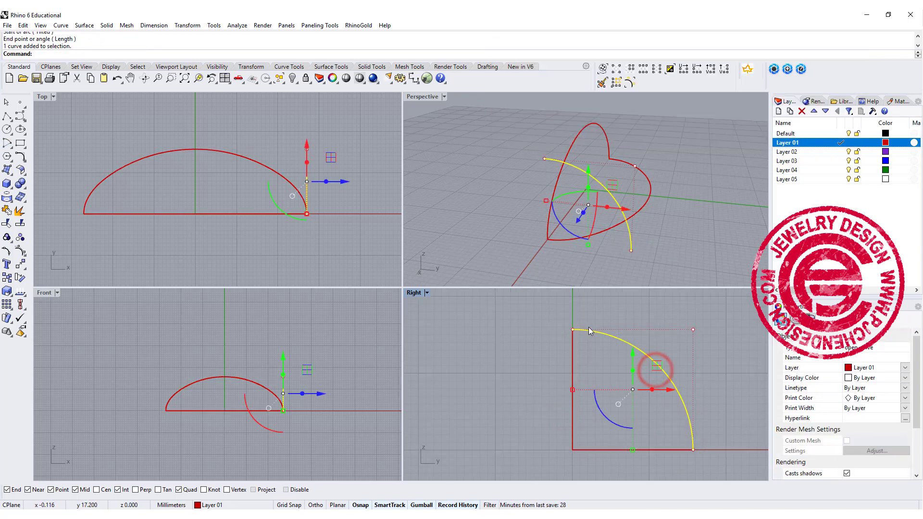
scroll(592, 335, up, 2)
key(Return)
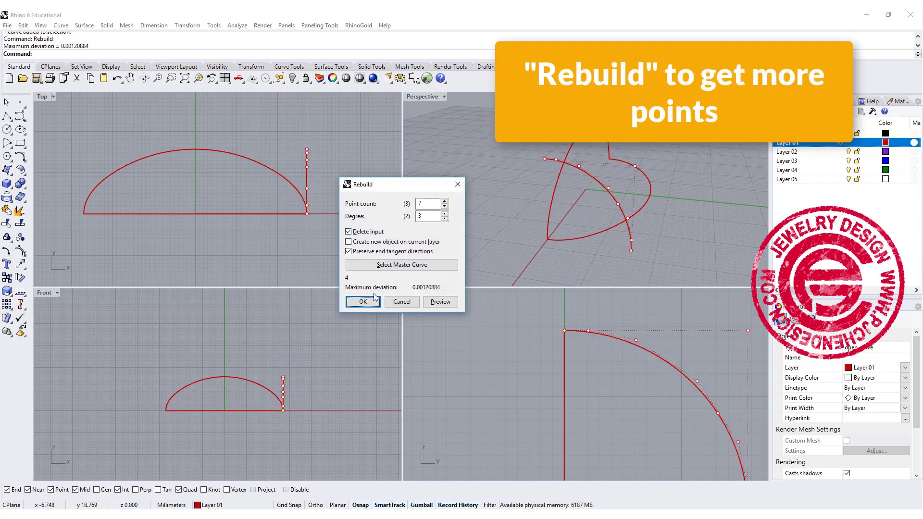
click(363, 302)
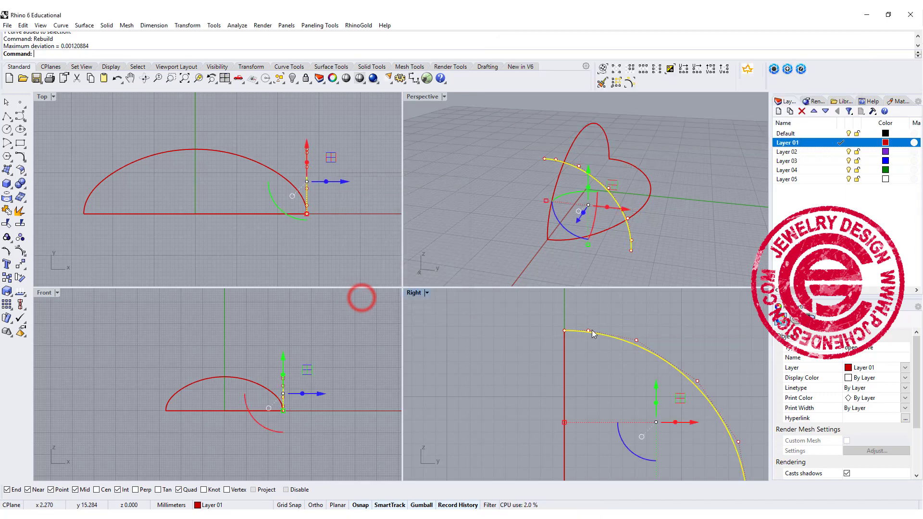
In the enlarged Right view, drag a control point to reshape the arc's top
click(586, 345)
right_drag(584, 370, 546, 366)
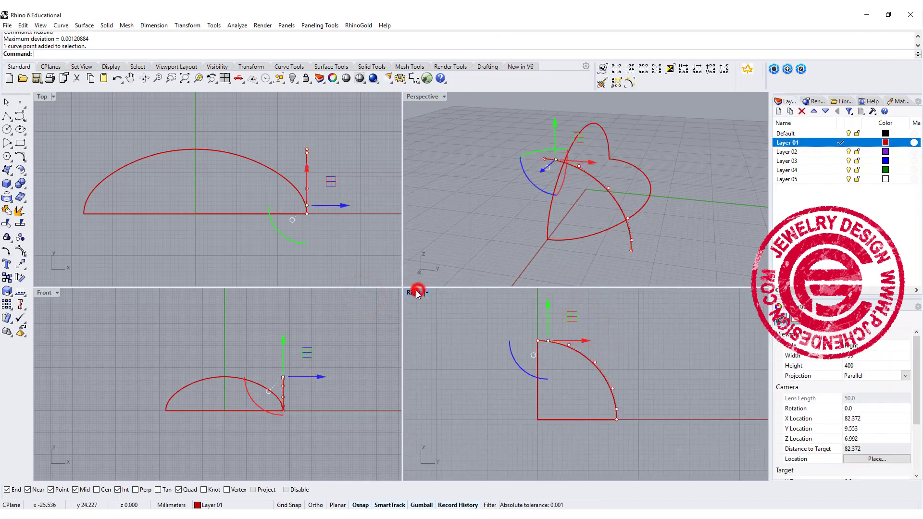
double_click(417, 294)
scroll(416, 289, up, 2)
scroll(384, 231, up, 2)
scroll(380, 246, up, 2)
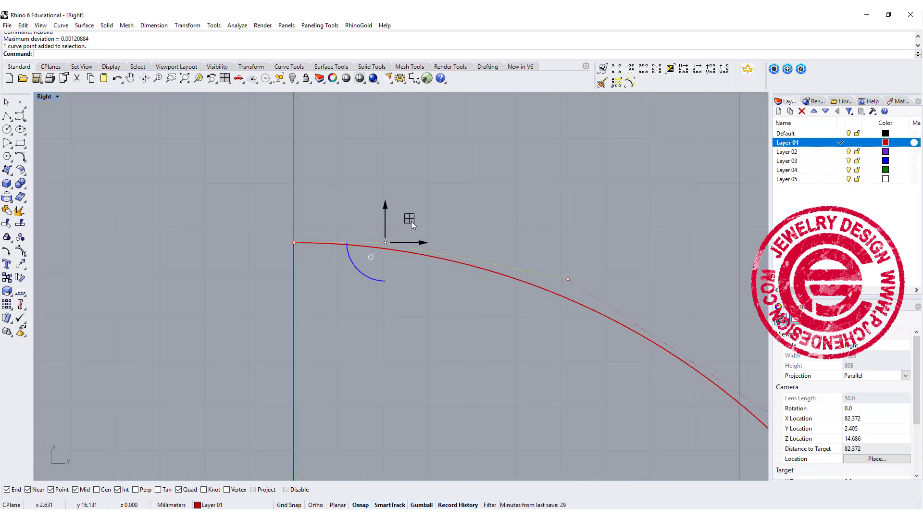
drag(411, 222, 352, 210)
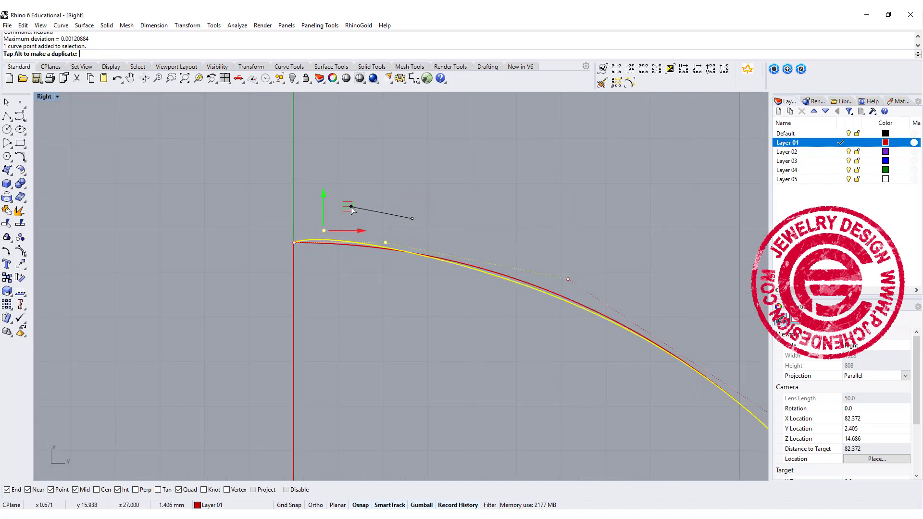
drag(351, 210, 352, 209)
Pull the curve's lower control point to smooth the corner at the base line
scroll(366, 207, down, 3)
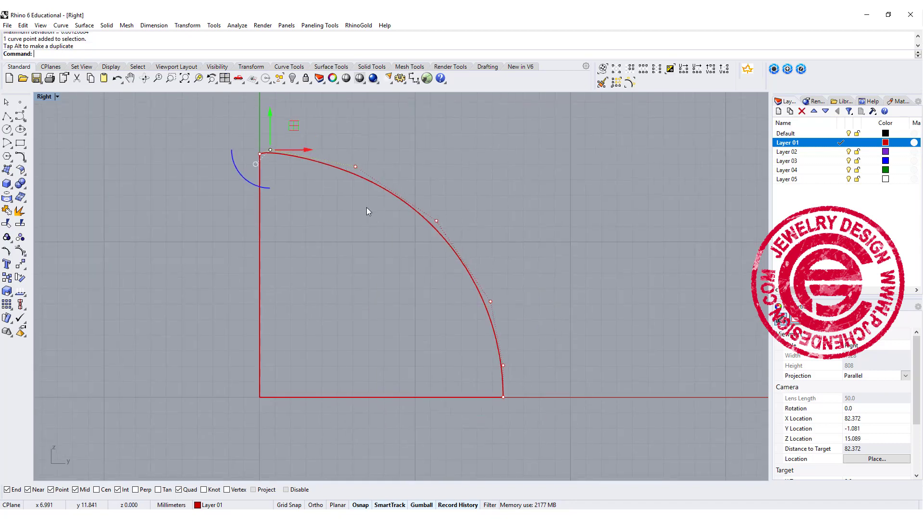
scroll(483, 359, up, 1)
scroll(460, 237, up, 3)
click(468, 188)
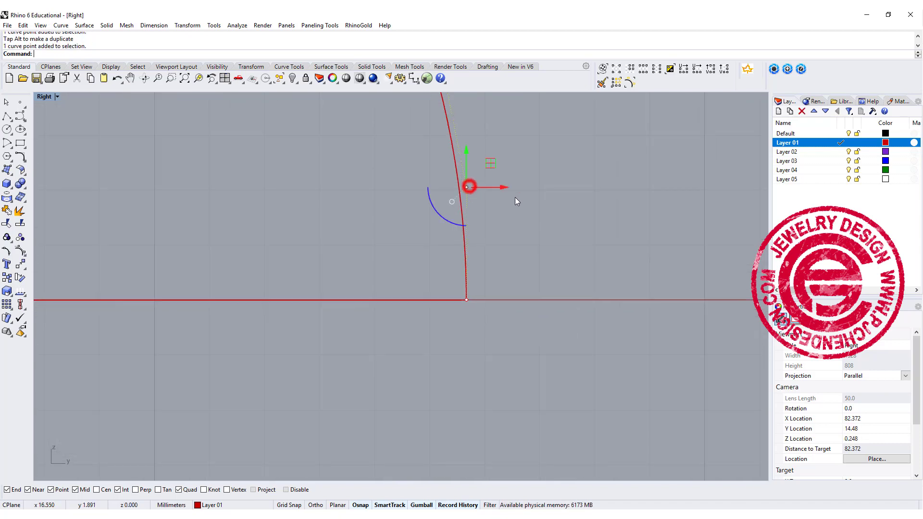
right_drag(471, 129, 475, 157)
drag(495, 192, 515, 251)
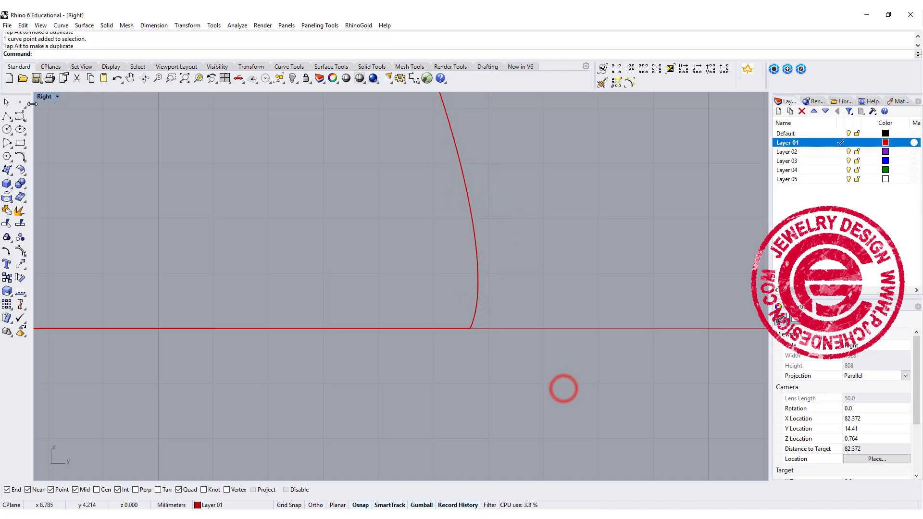
double_click(41, 98)
click(531, 218)
Move the profile curve from its midpoint to the model's centre
click(20, 264)
click(536, 230)
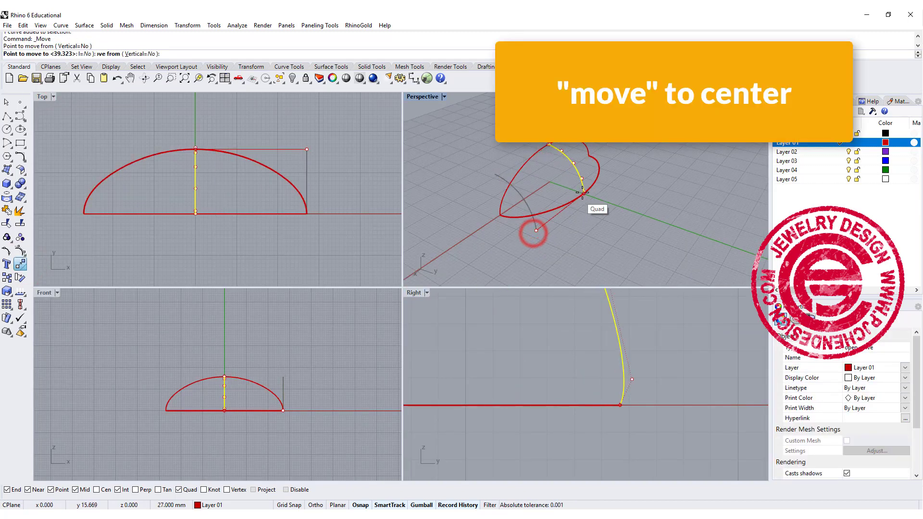
click(584, 191)
click(544, 250)
double_click(422, 96)
Sweep2 along both rails with point cross sections at both tips and the arc as profile
click(115, 65)
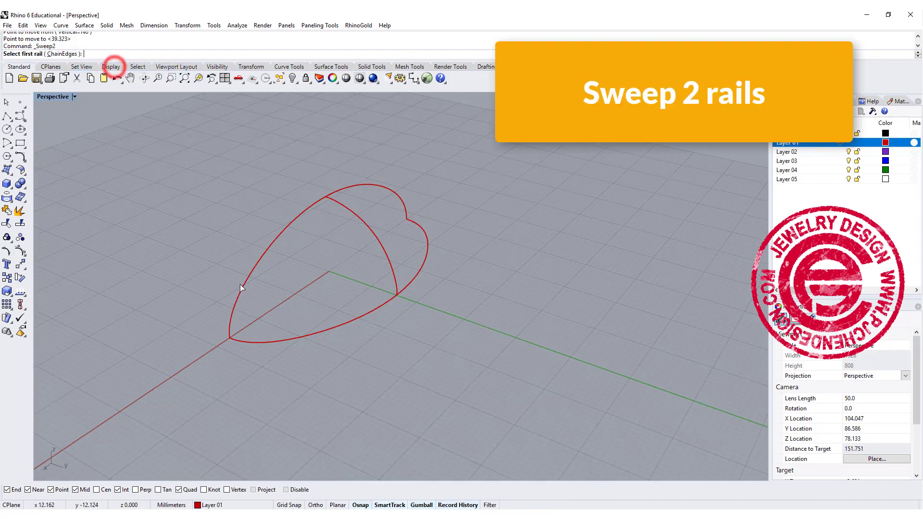
click(241, 285)
click(274, 342)
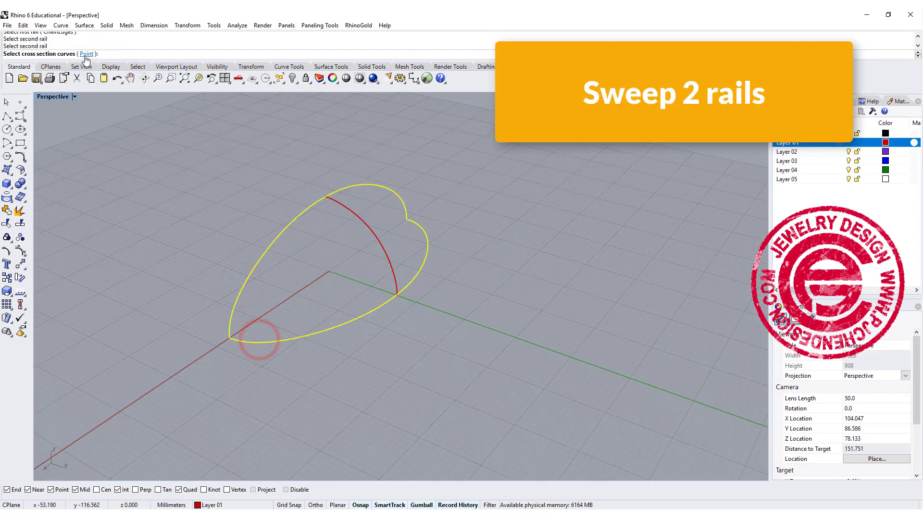
click(84, 54)
click(231, 336)
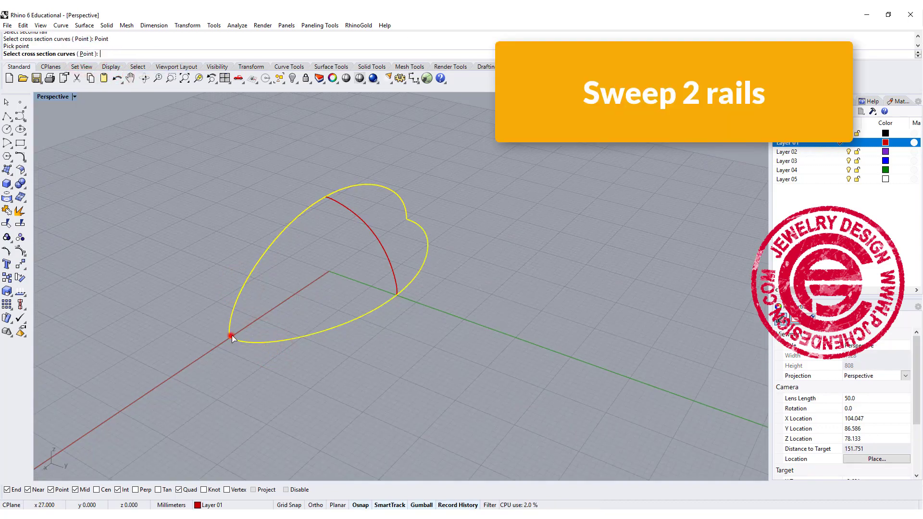
click(391, 257)
click(152, 53)
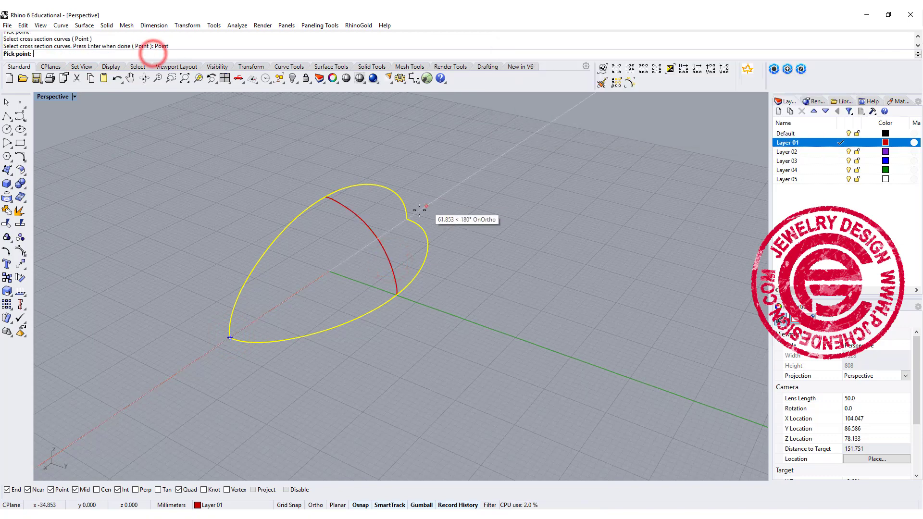
click(407, 218)
click(67, 152)
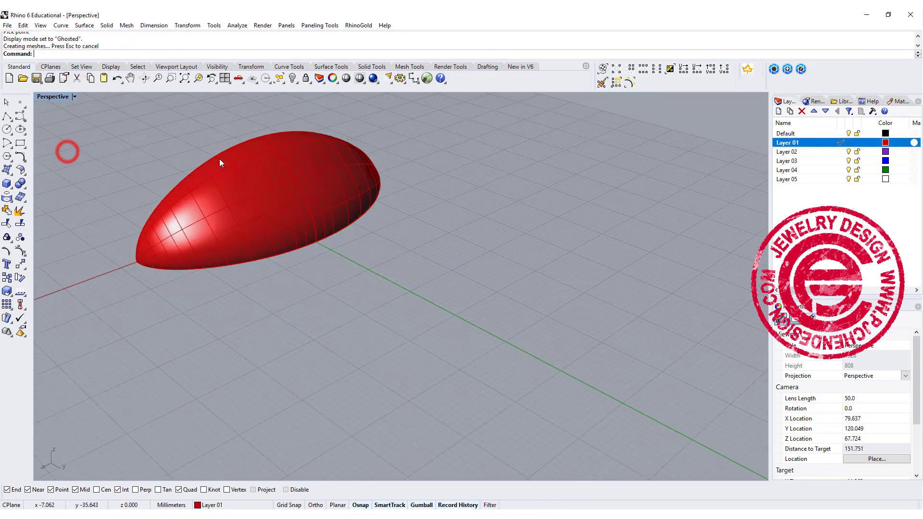
click(219, 164)
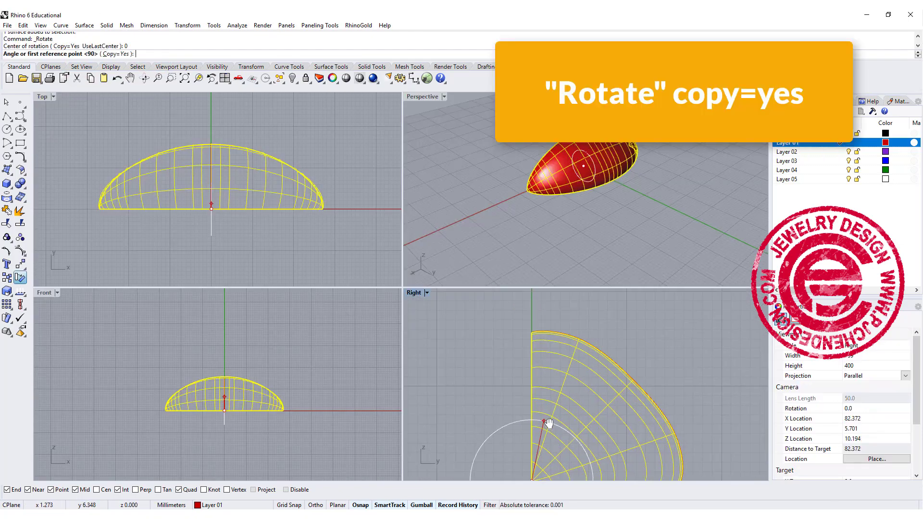
Rotate-copy the swept surface at 90° steps to close the ball
click(531, 325)
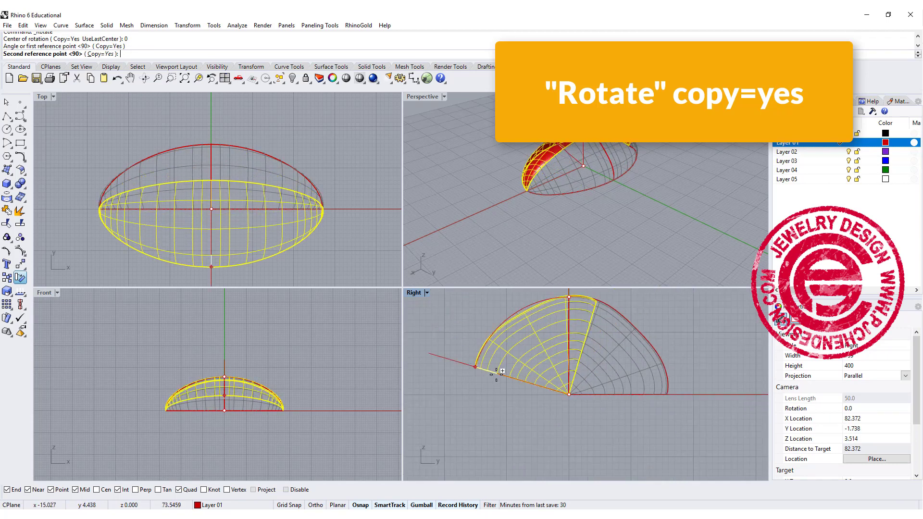
click(486, 392)
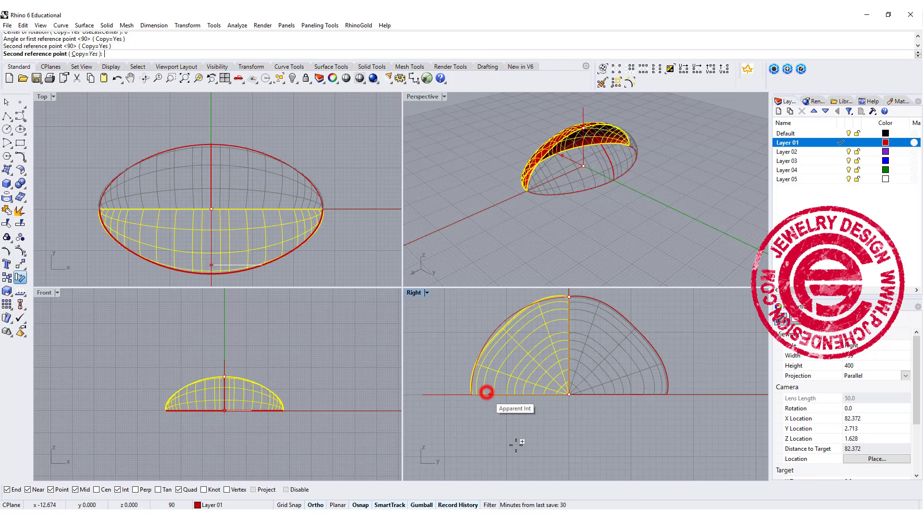
click(589, 463)
click(679, 414)
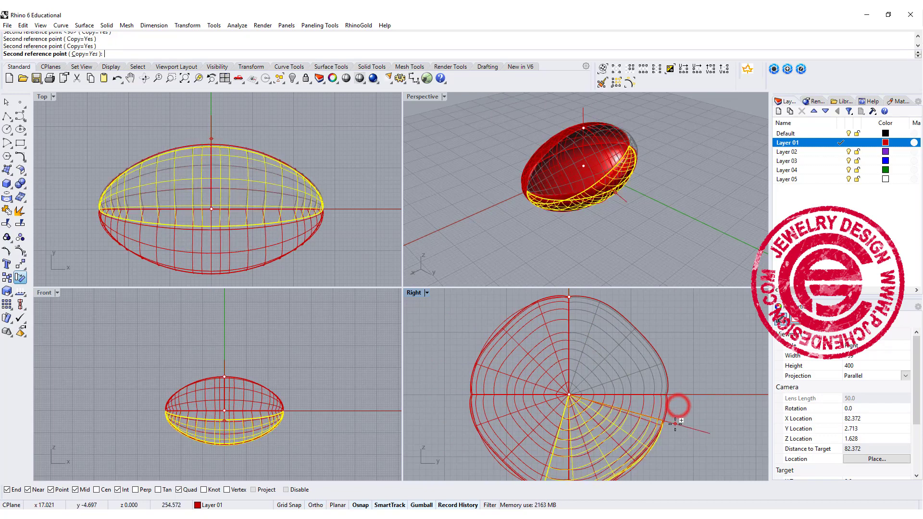
key(Return)
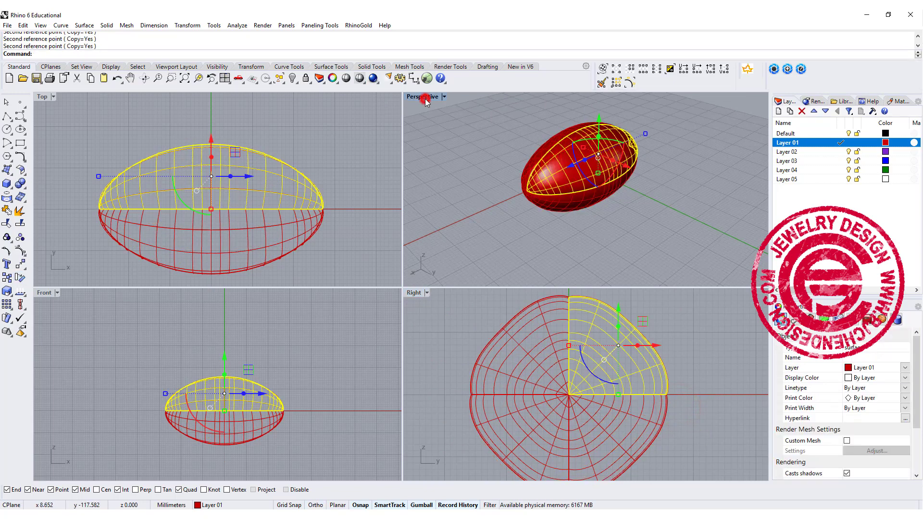
Maximize the Perspective view, switch it to Rendered display, and orbit the ball
double_click(425, 99)
click(262, 142)
right_drag(355, 197, 271, 177)
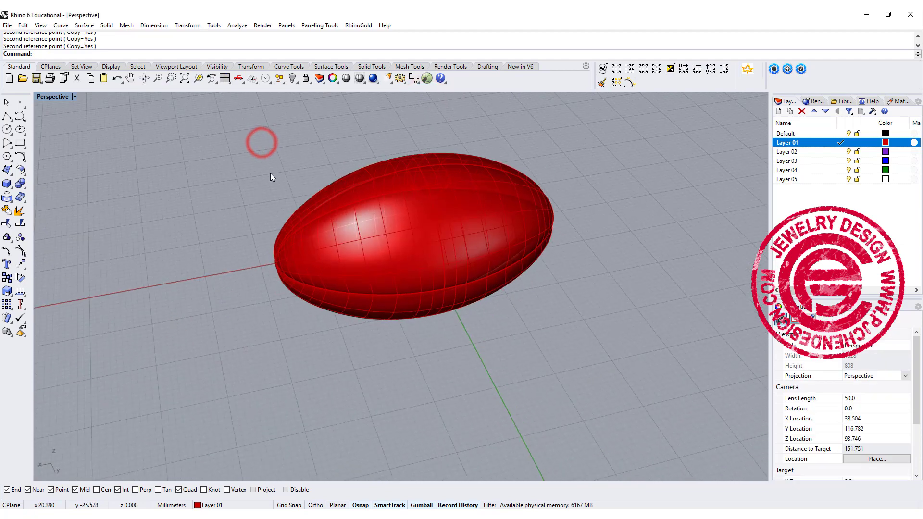
click(75, 96)
click(71, 140)
right_drag(195, 207, 296, 224)
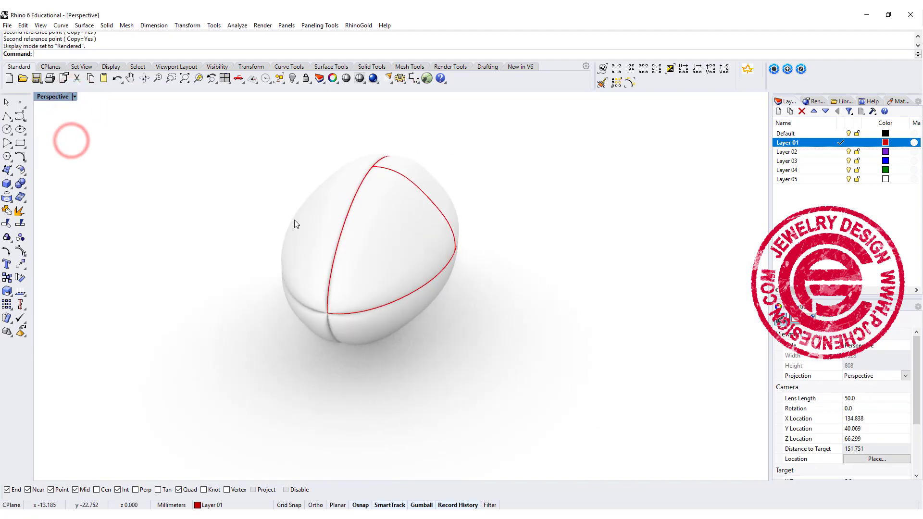
scroll(446, 245, up, 3)
scroll(455, 235, up, 2)
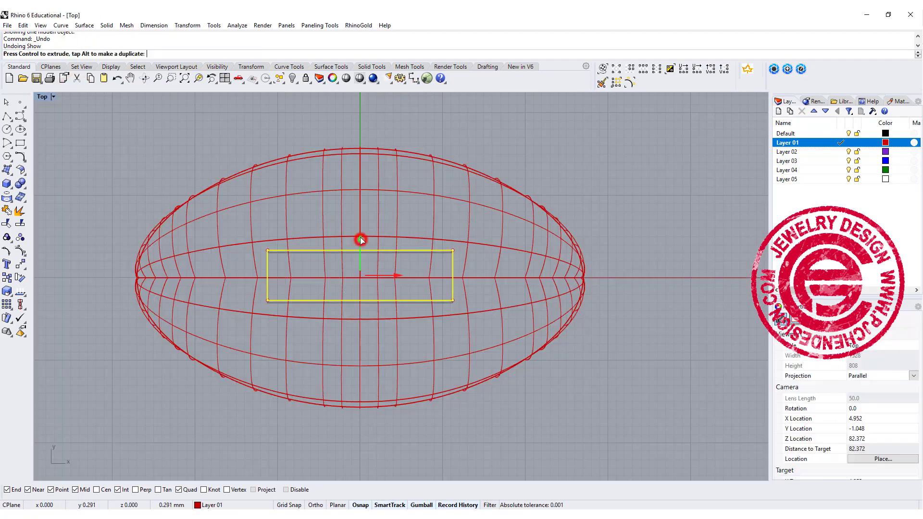
Undo the rectangle move, make Layer 02 current, and draw the first three slanted lace lines
drag(360, 237, 361, 232)
key(ctrl+z)
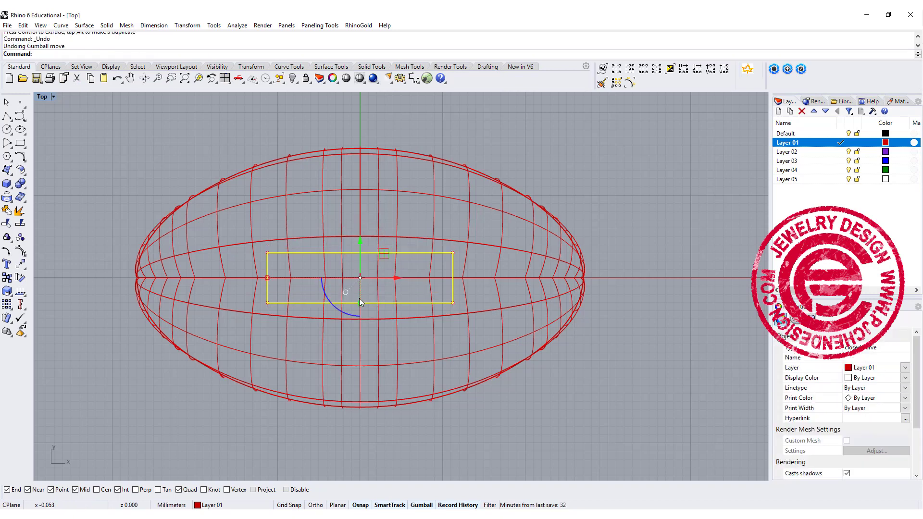
click(360, 302)
click(285, 249)
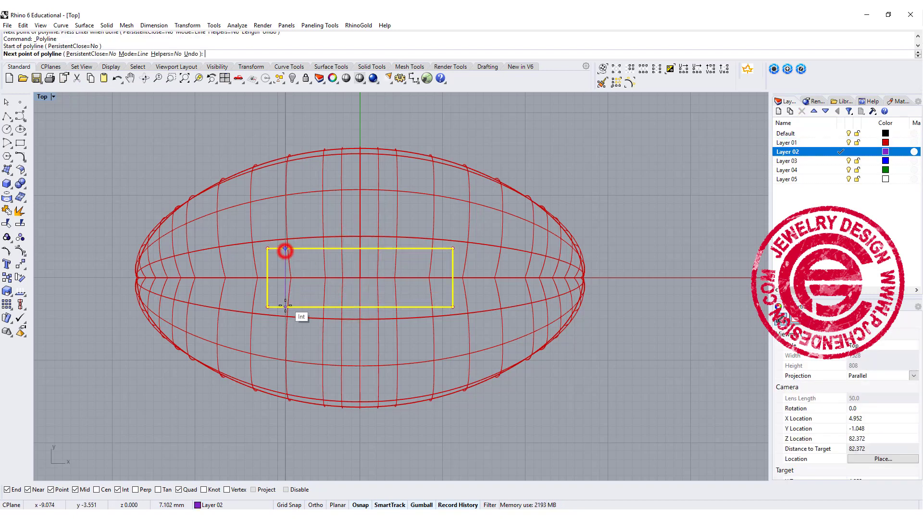
click(285, 307)
key(Return)
key(Return)
click(306, 249)
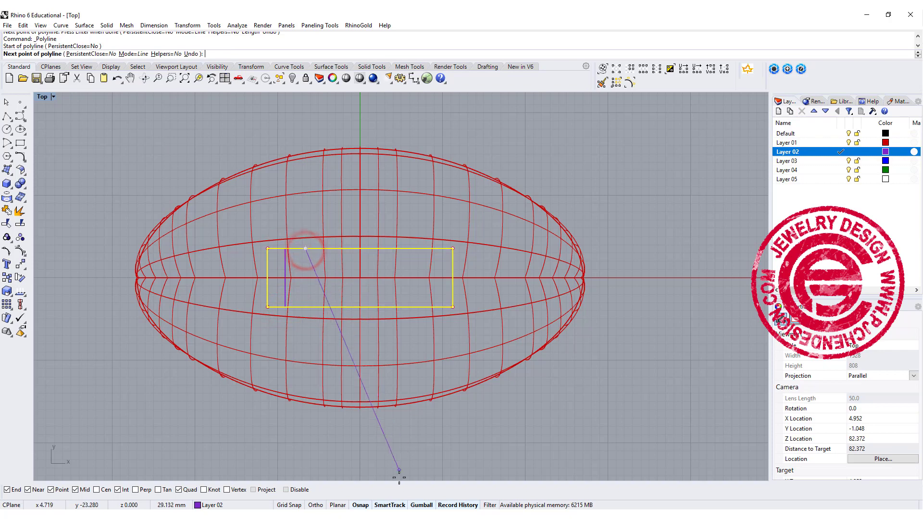
click(309, 307)
key(Return)
key(Return)
click(337, 249)
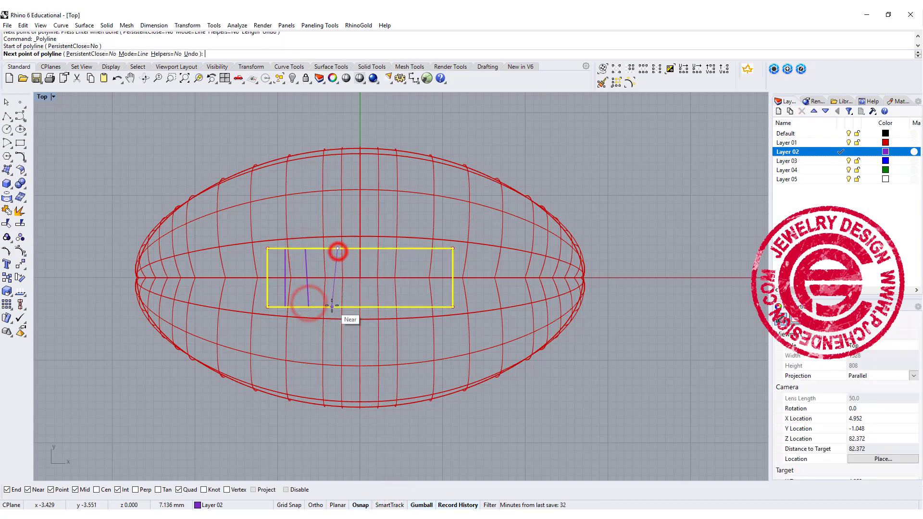
click(332, 306)
Draw the fourth to seventh slanted lace lines and window-select all of them
key(Return)
key(Return)
click(360, 248)
scroll(364, 305, up, 5)
click(364, 306)
key(Return)
key(Return)
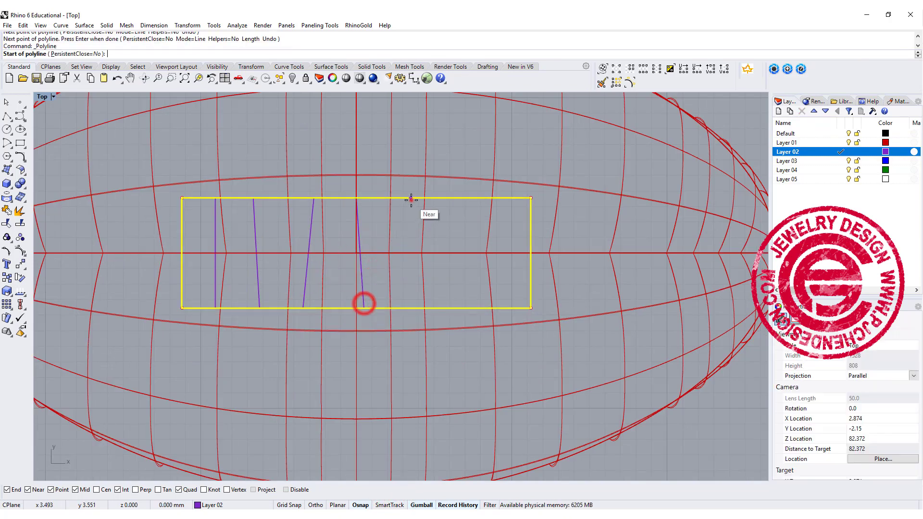
click(411, 200)
click(403, 307)
key(Return)
key(Return)
click(448, 199)
click(457, 307)
key(Return)
key(Return)
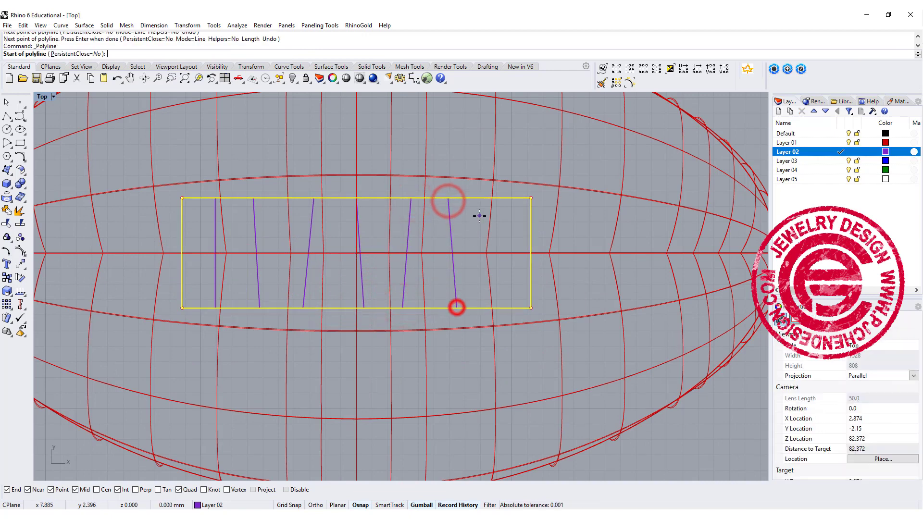
click(491, 199)
click(496, 307)
key(Return)
drag(165, 157, 595, 360)
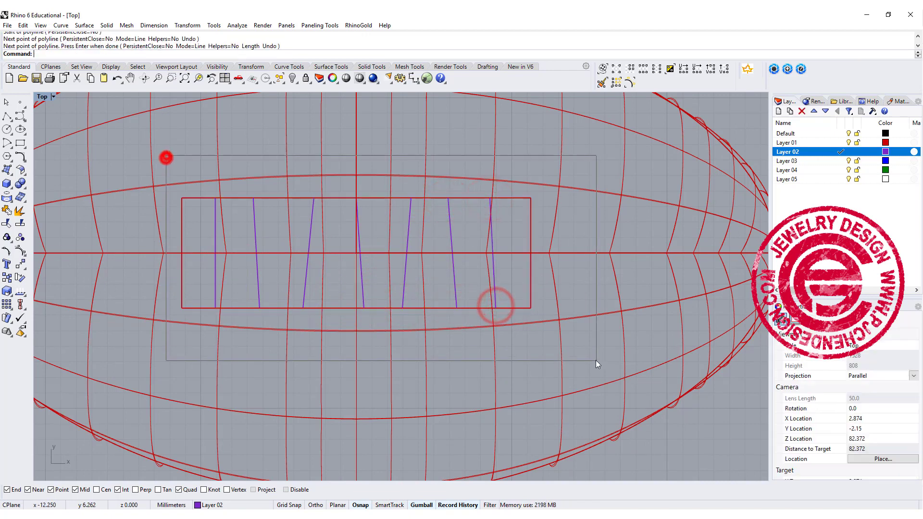
Project the lace lines, excluding the rectangle, onto the football's upper surface
ctrl+click(531, 215)
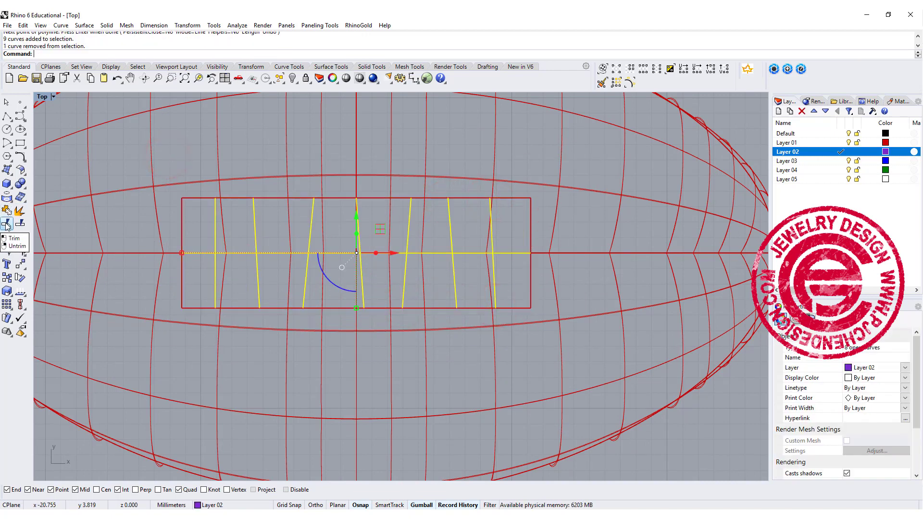
click(6, 197)
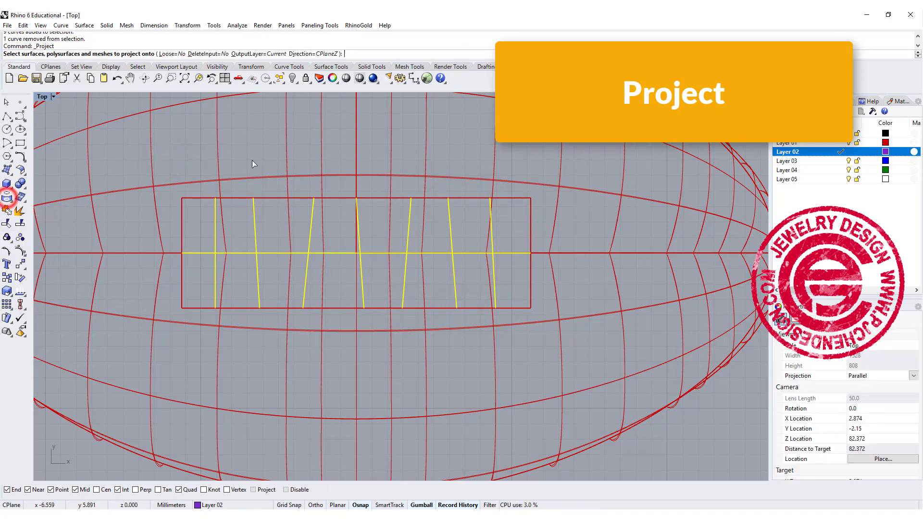
click(218, 149)
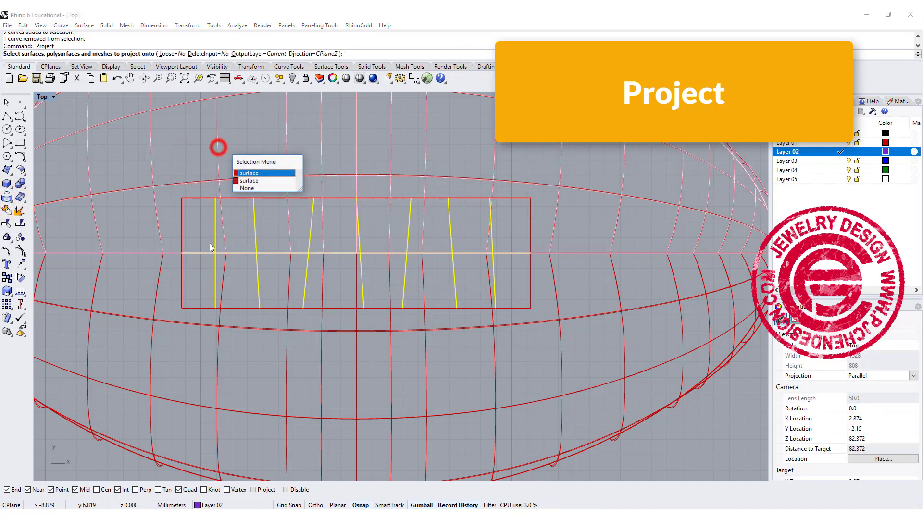
click(262, 173)
key(Return)
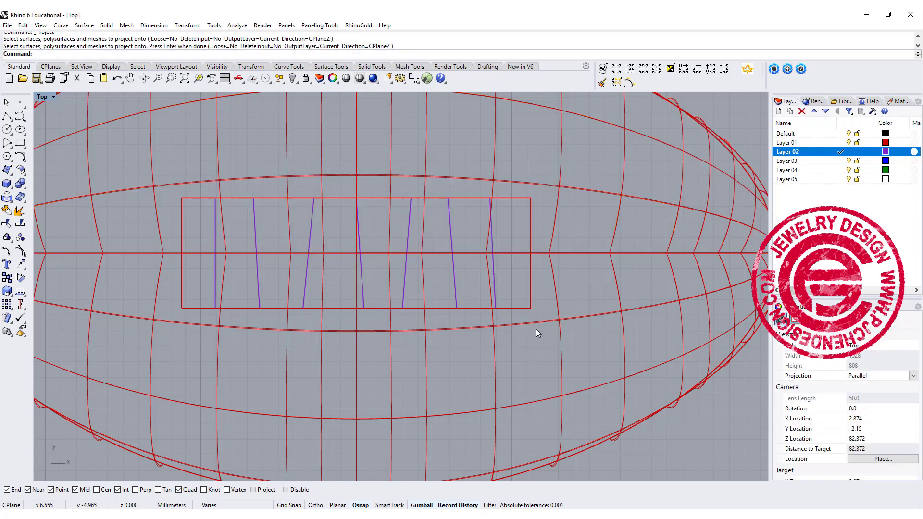
click(661, 292)
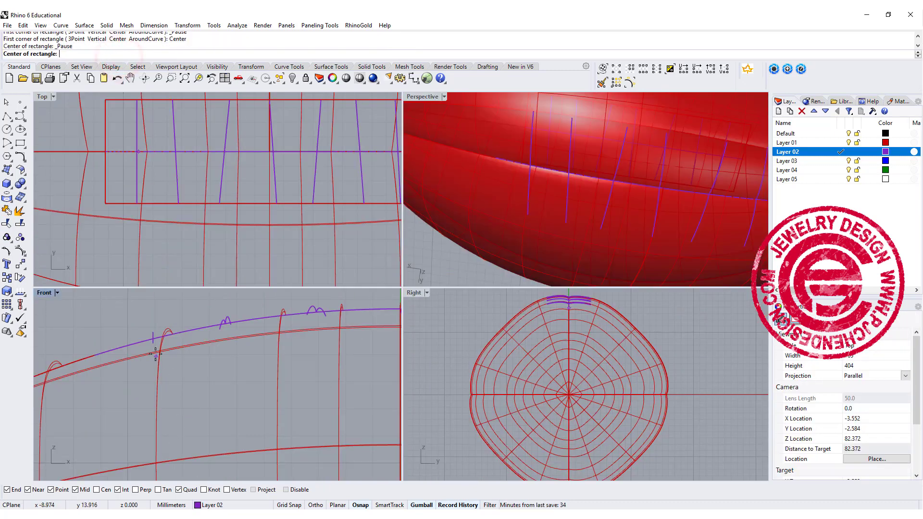
Draw a small centred rectangle with conic corners at the projected lace curve's end
click(153, 344)
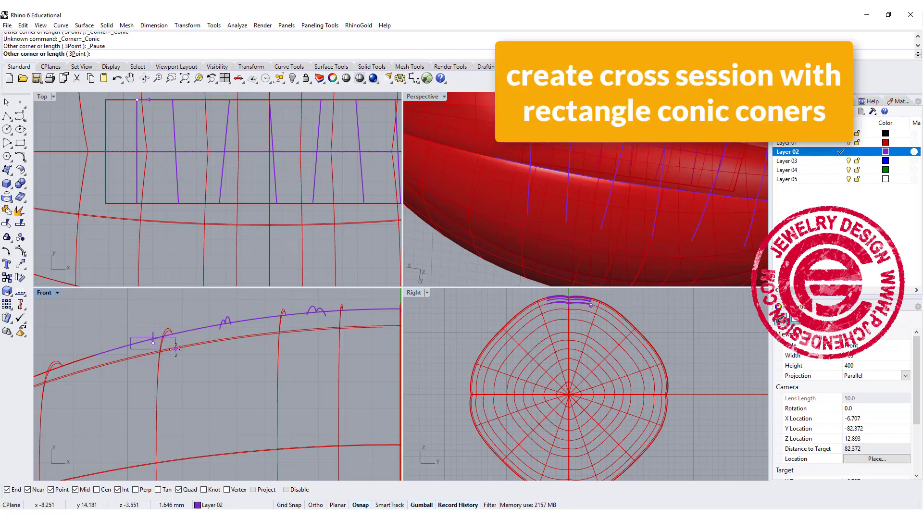
click(175, 350)
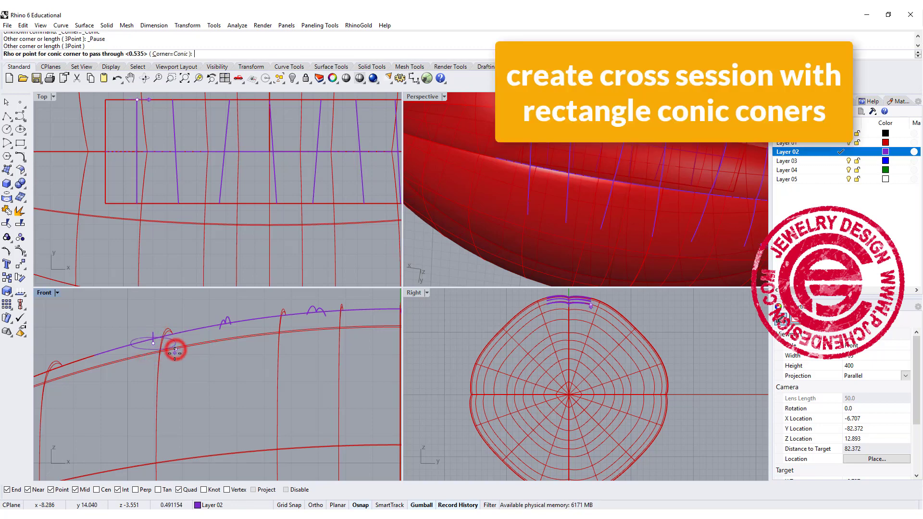
click(175, 347)
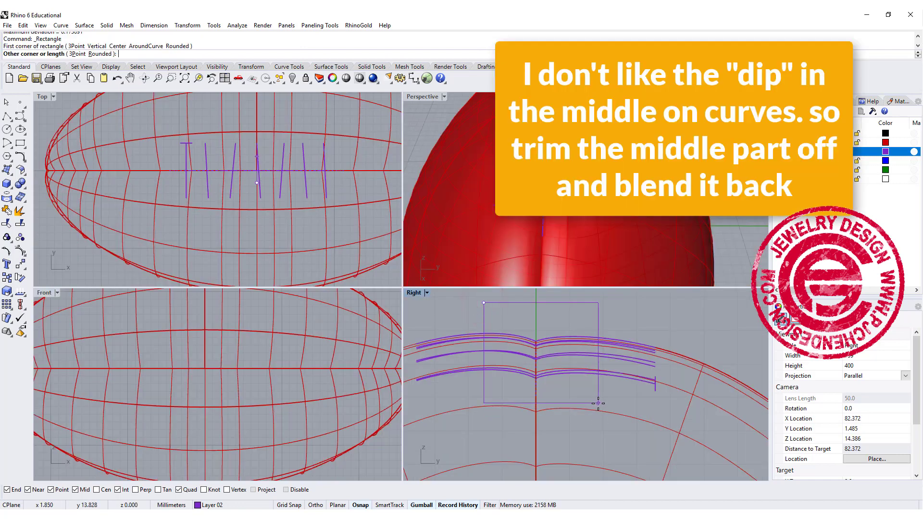
Lock Layer 01, then trim the dipped middle of the seam curves with a rectangle cutter and delete it
click(598, 403)
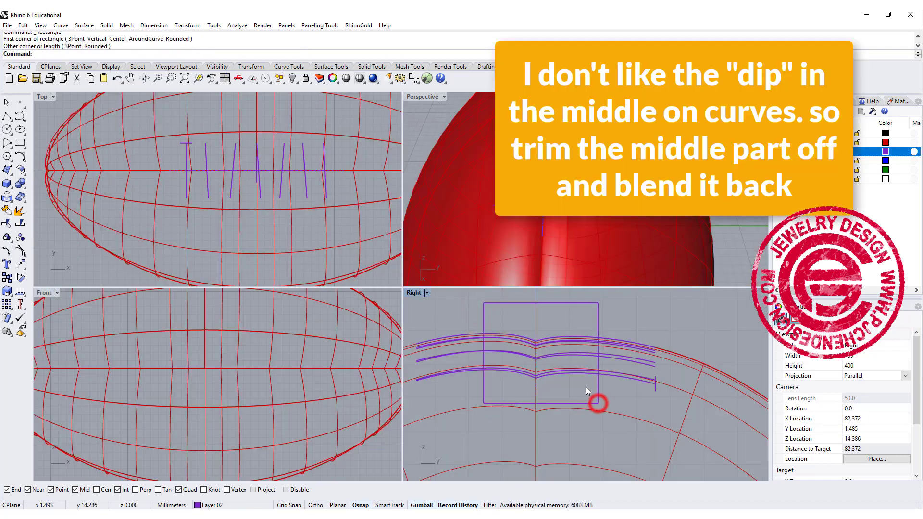
click(857, 142)
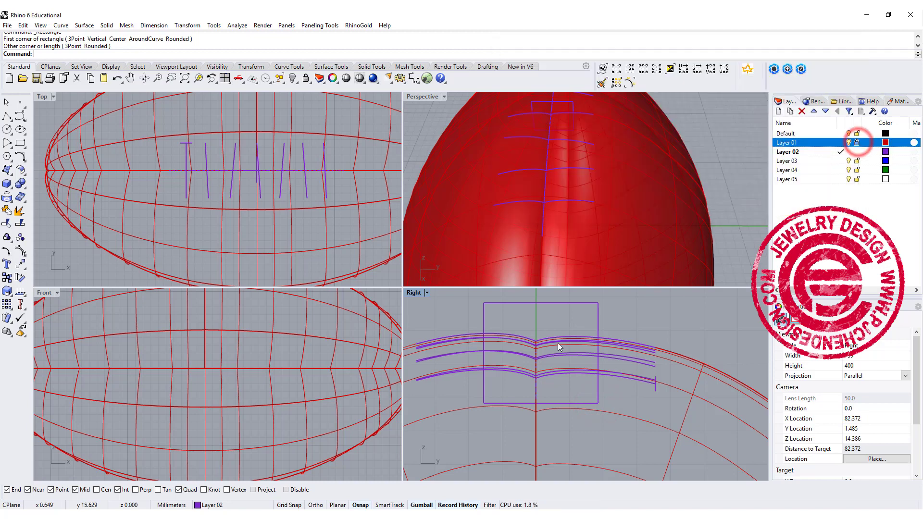
click(578, 403)
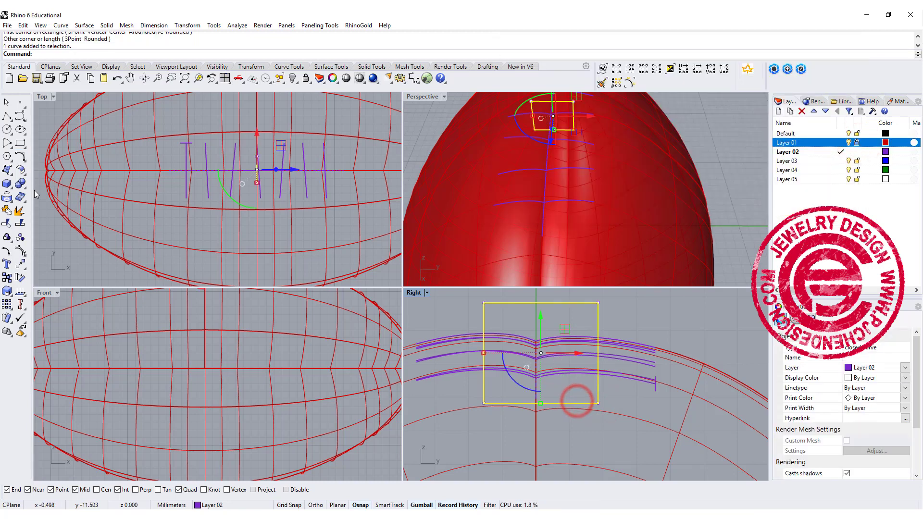
click(7, 222)
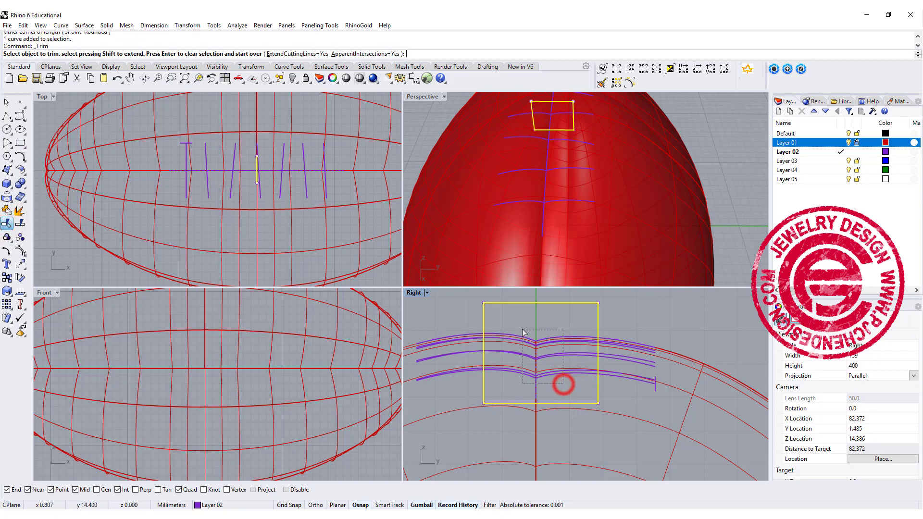
drag(523, 332, 528, 332)
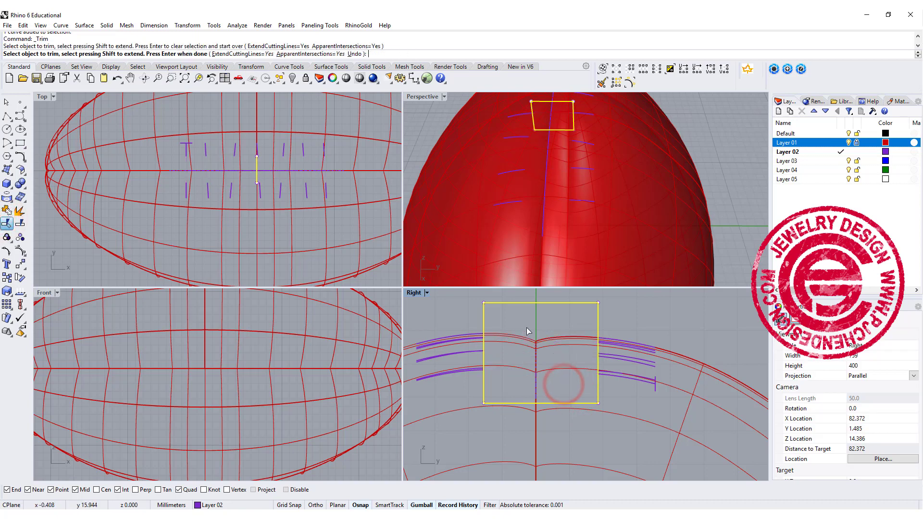
key(Return)
click(598, 321)
key(Delete)
Bridge the lower trimmed gaps of the seam curves with blend curves in Perspective
click(87, 164)
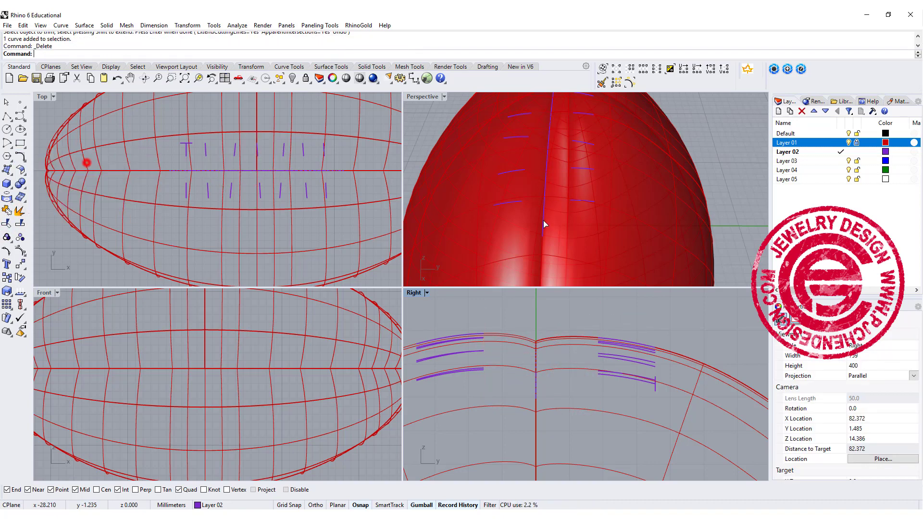
click(523, 198)
click(569, 200)
click(524, 175)
click(573, 166)
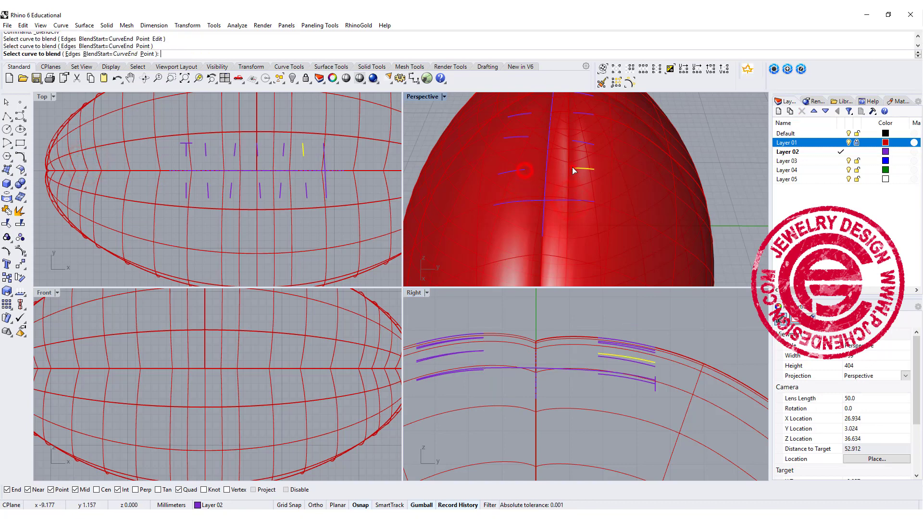
click(528, 136)
click(572, 140)
Blend across the upper trimmed gap and orbit to check the new blends
mouse_move(564, 148)
right_down()
mouse_move(542, 226)
mouse_move(534, 186)
right_up()
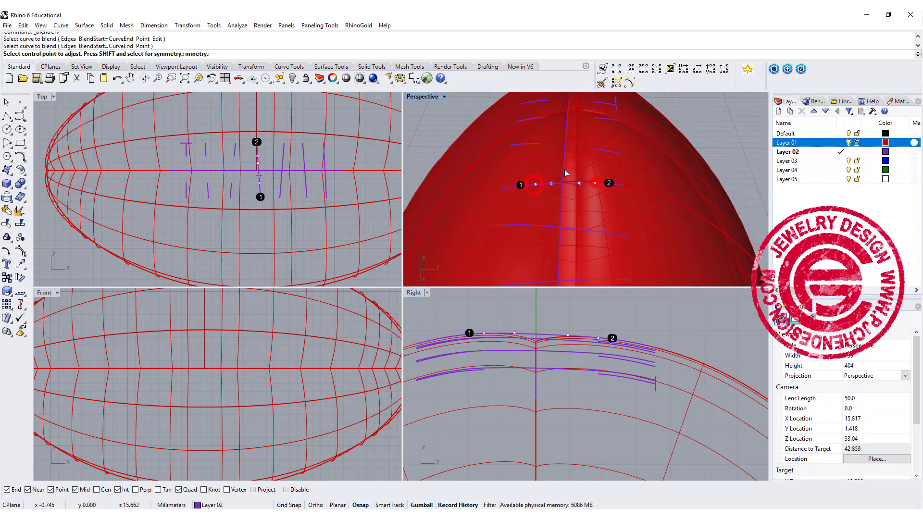
key(Return)
key(Return)
click(540, 147)
click(603, 144)
key(Return)
key(Return)
right_drag(567, 154, 583, 198)
Copy the cross-section profile to the remaining stripe positions along the seam
click(584, 198)
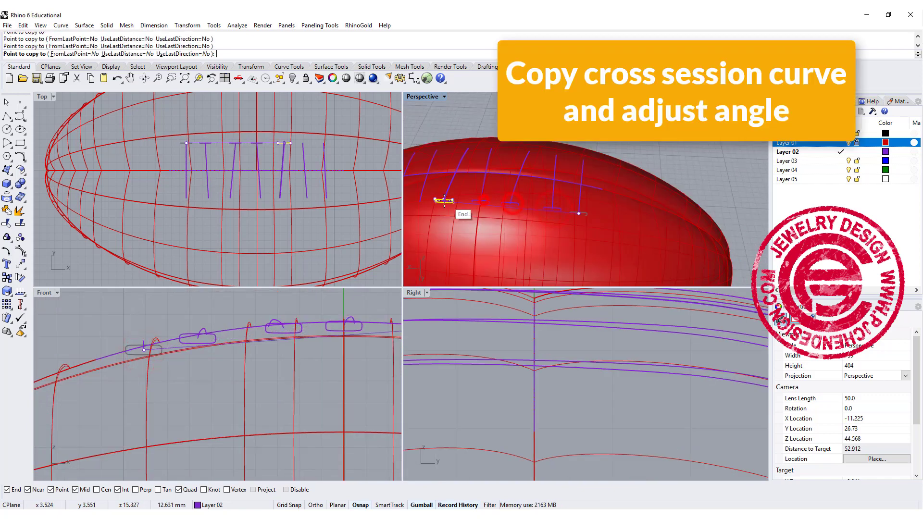
click(524, 220)
key(Return)
Tilt the leftmost copied profile in the Front view to match the surface slope
click(367, 309)
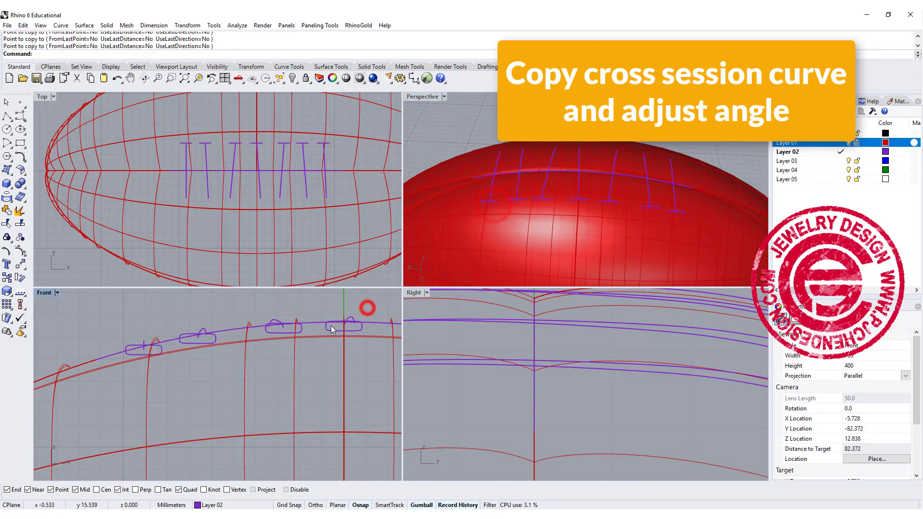
scroll(143, 347, up, 4)
click(136, 358)
drag(122, 370, 128, 375)
scroll(207, 357, down, 3)
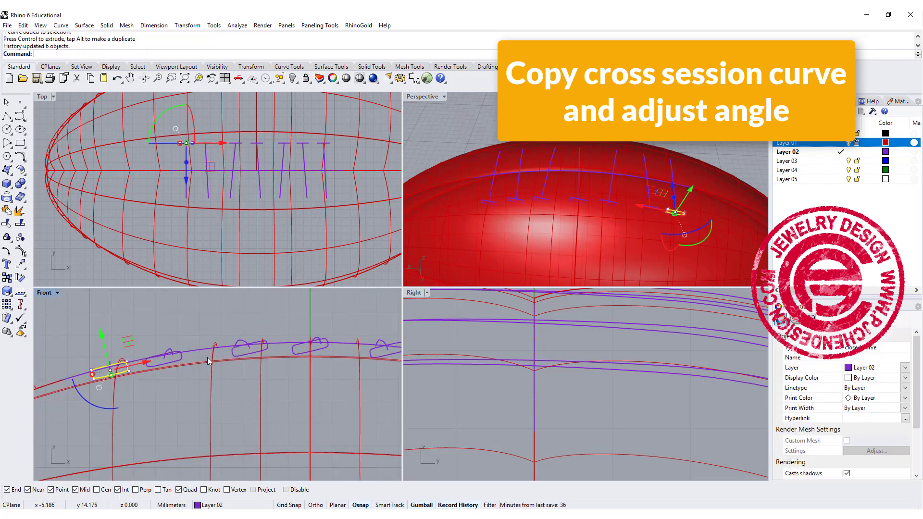
Rotate each following profile along the seam to follow the ball's curvature
click(243, 340)
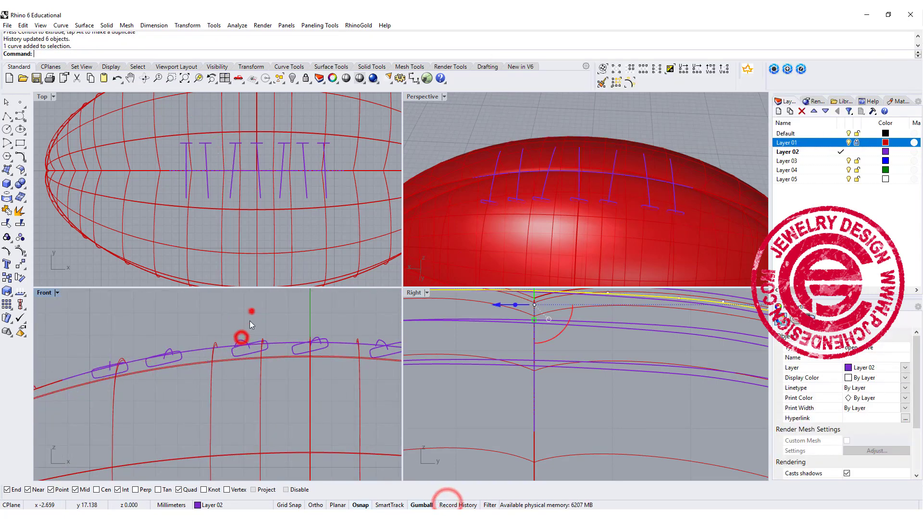
scroll(227, 380, up, 3)
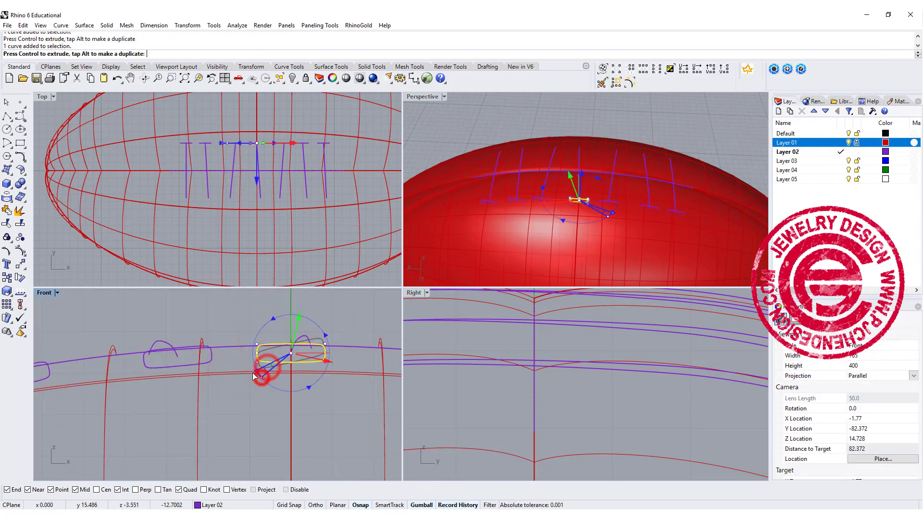
right_drag(412, 371, 263, 372)
click(258, 374)
right_drag(368, 400, 223, 379)
click(224, 379)
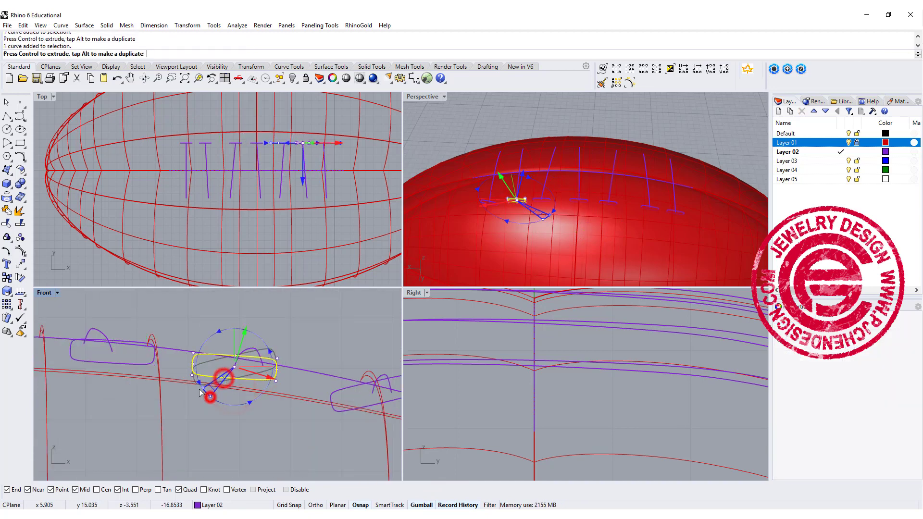
right_drag(349, 413, 219, 414)
click(245, 392)
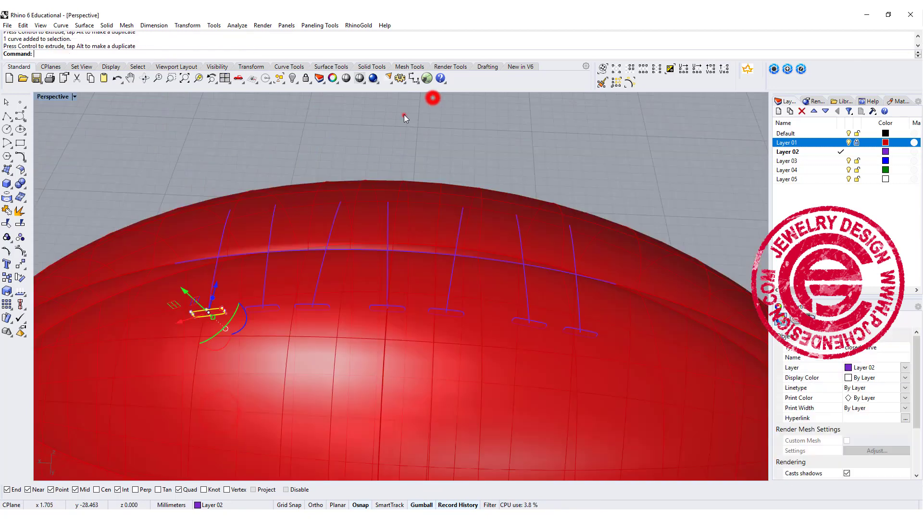
Sweep the first stripe band along its rail, then undo its flat end caps
key(Return)
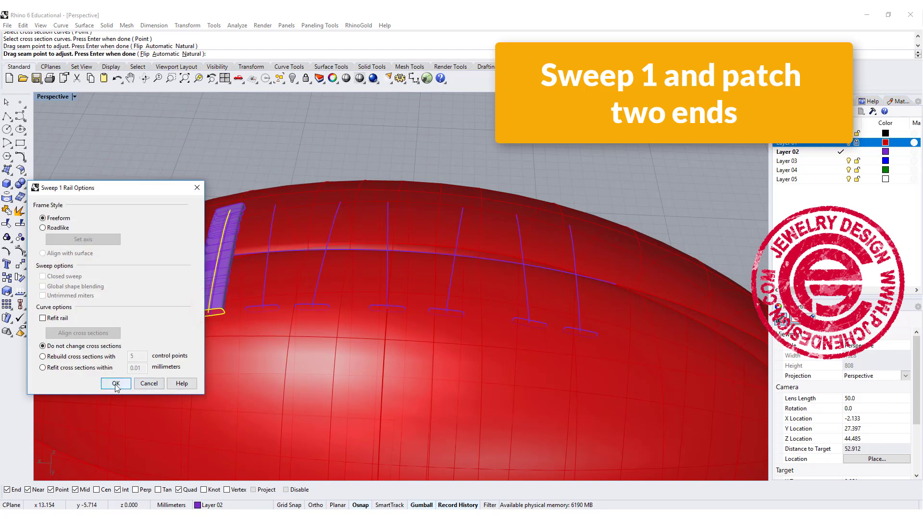
click(115, 384)
key(Escape)
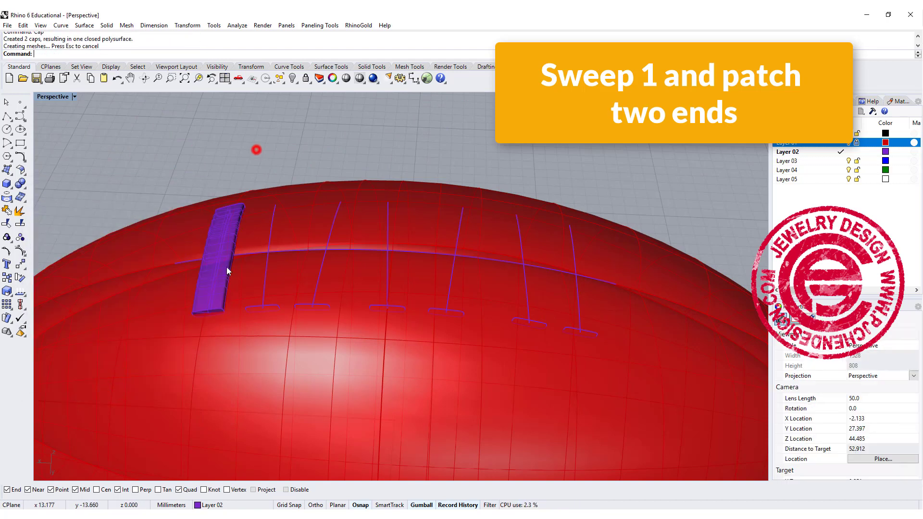
scroll(220, 310, up, 5)
key(ctrl+z)
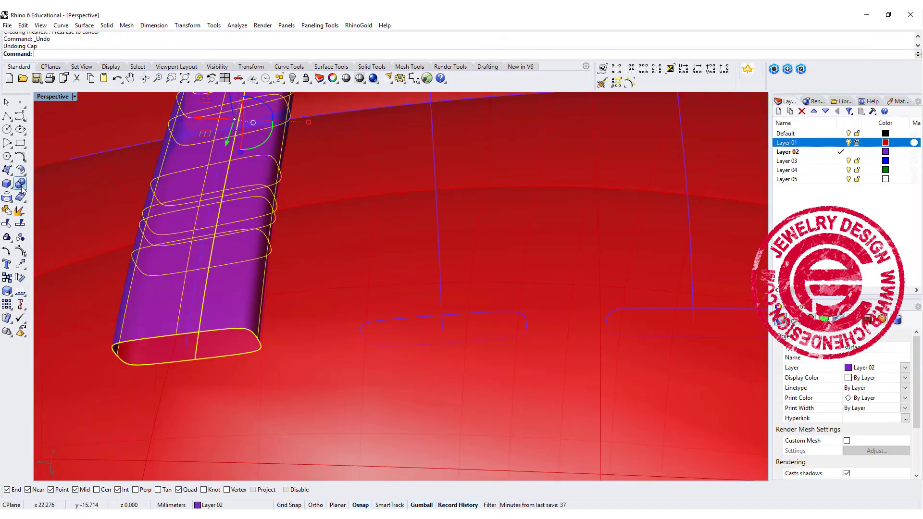
Close both open ends of the band with Patch surfaces
click(21, 188)
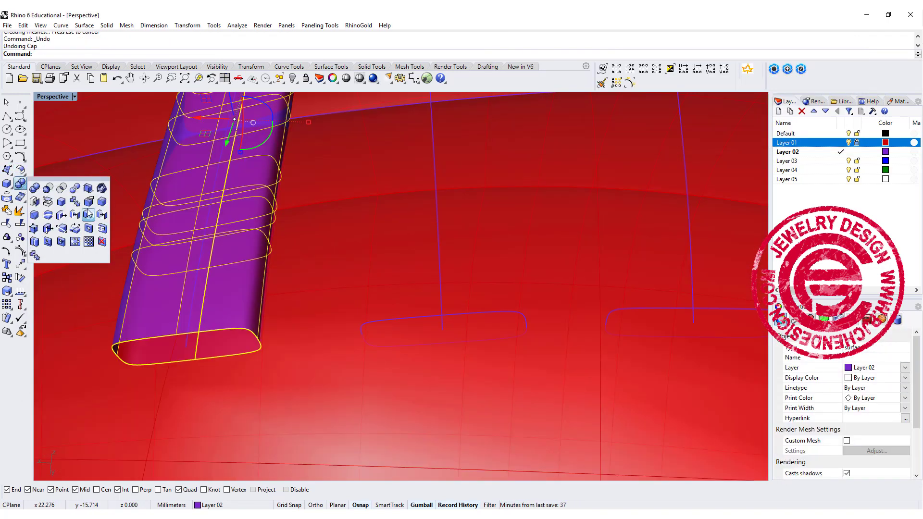
click(7, 170)
click(91, 176)
click(197, 371)
key(Return)
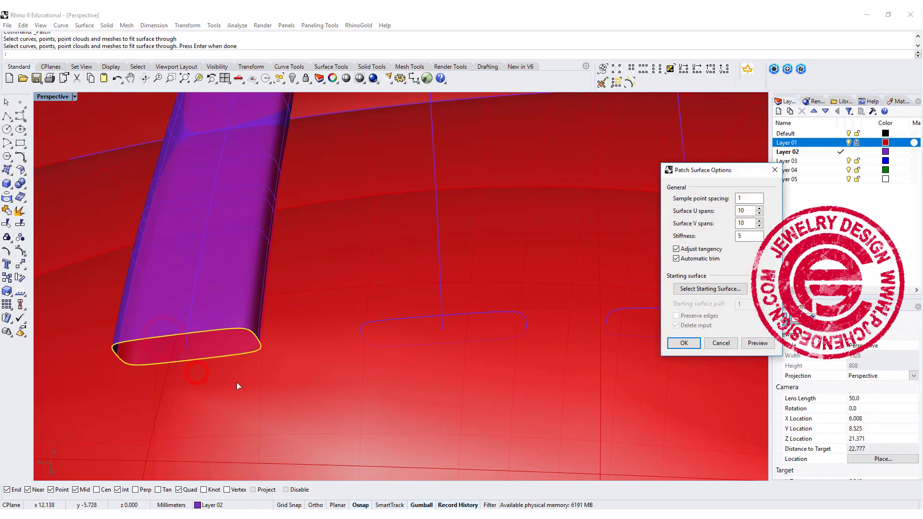
key(Return)
right_drag(237, 383, 268, 223)
scroll(213, 313, up, 3)
key(Return)
click(243, 327)
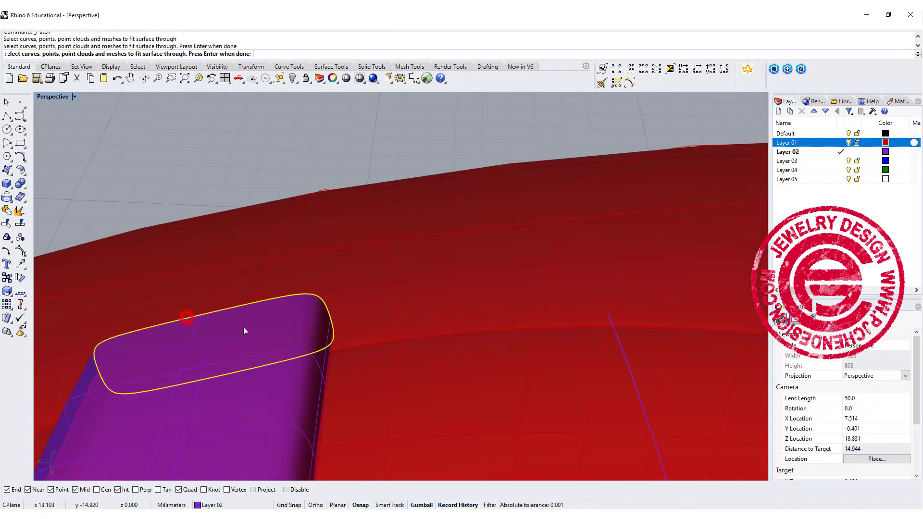
key(Return)
key(Return)
Join the band and its two end patches into one piece
right_drag(630, 321, 312, 203)
scroll(312, 203, down, 5)
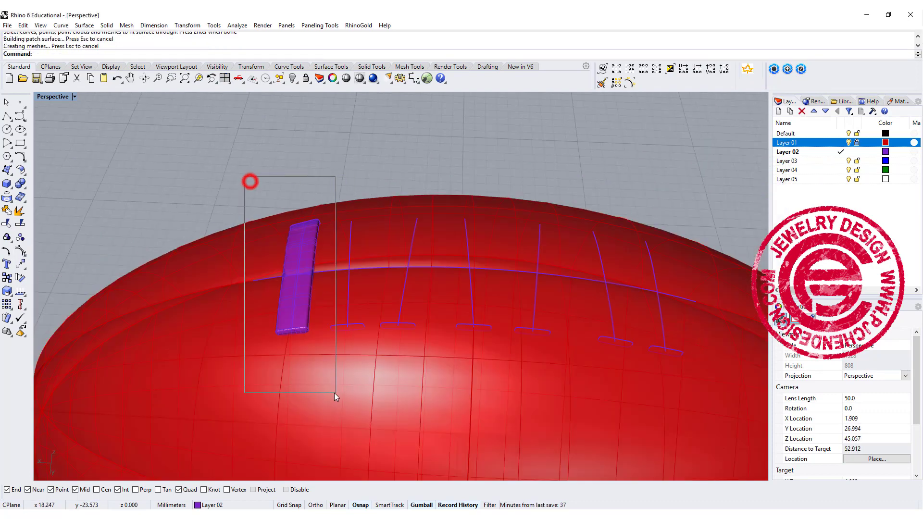
drag(249, 182, 335, 393)
click(6, 210)
scroll(288, 252, up, 3)
Switch the Perspective view to Rendered, then to Ghosted display
click(75, 96)
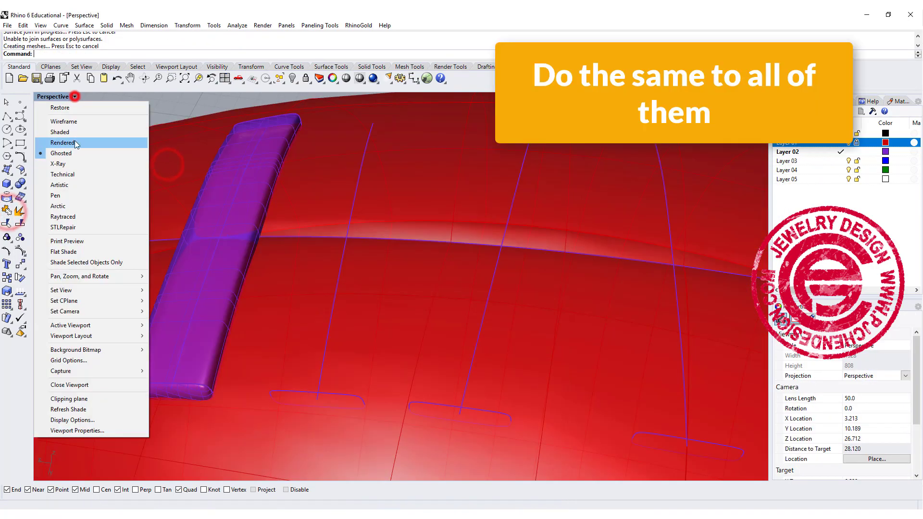
click(76, 144)
click(75, 97)
click(71, 152)
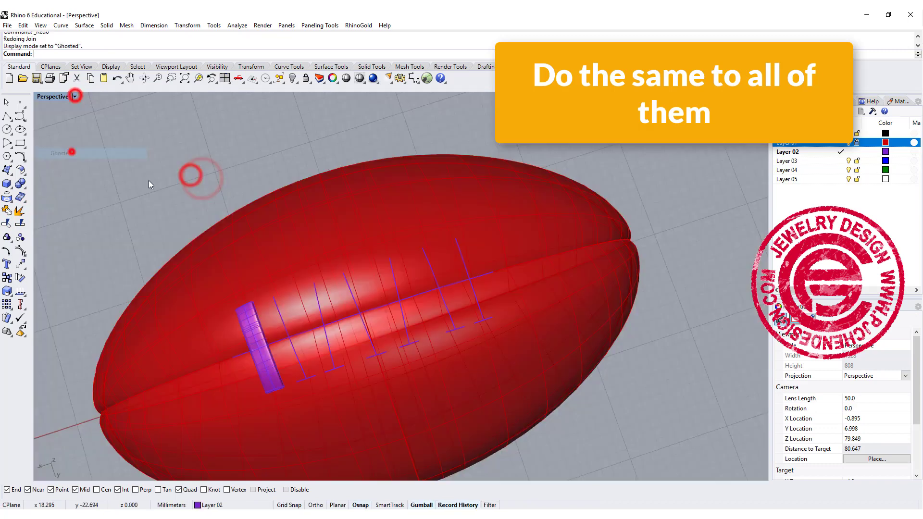
Sweep the second and third stripe bands along their rails with their profiles
click(84, 25)
click(116, 53)
click(240, 233)
click(249, 261)
key(Return)
key(Return)
key(Return)
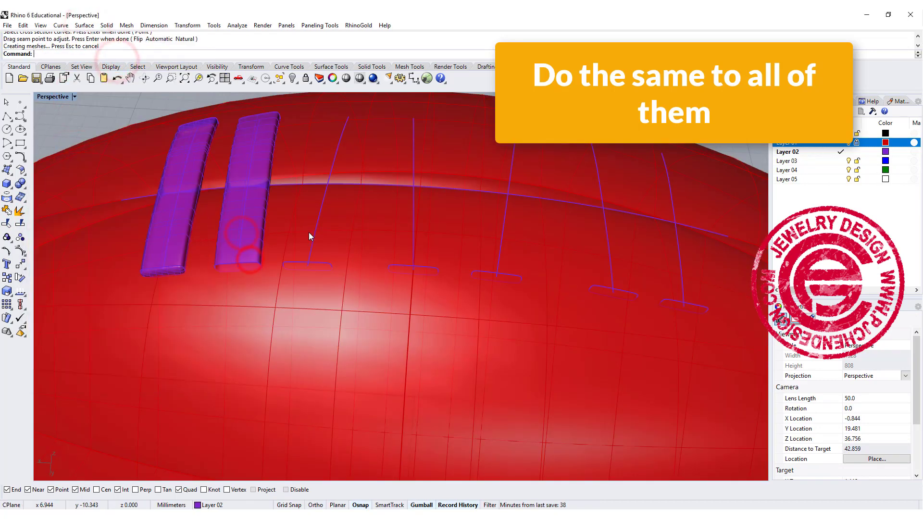
click(316, 228)
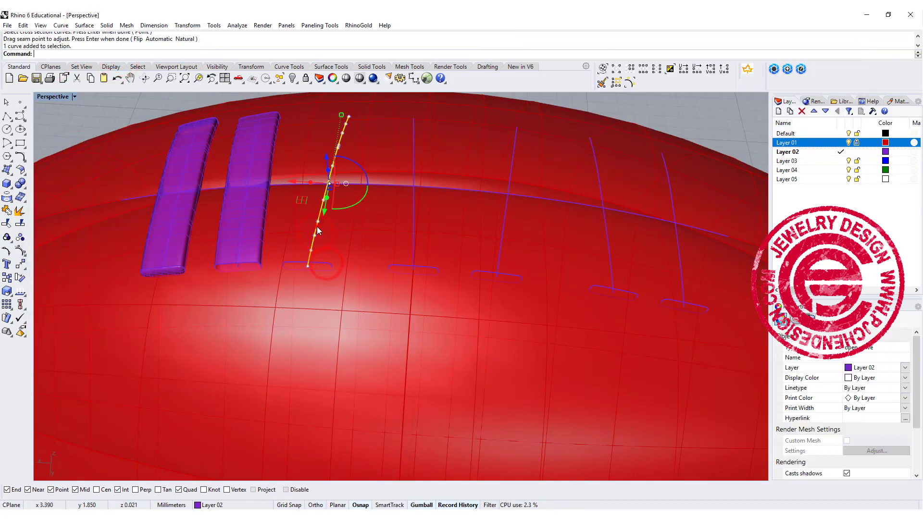
key(Return)
click(322, 262)
key(Return)
Sweep the fourth through sixth stripe bands along their rails and profiles
key(Return)
key(Return)
click(413, 247)
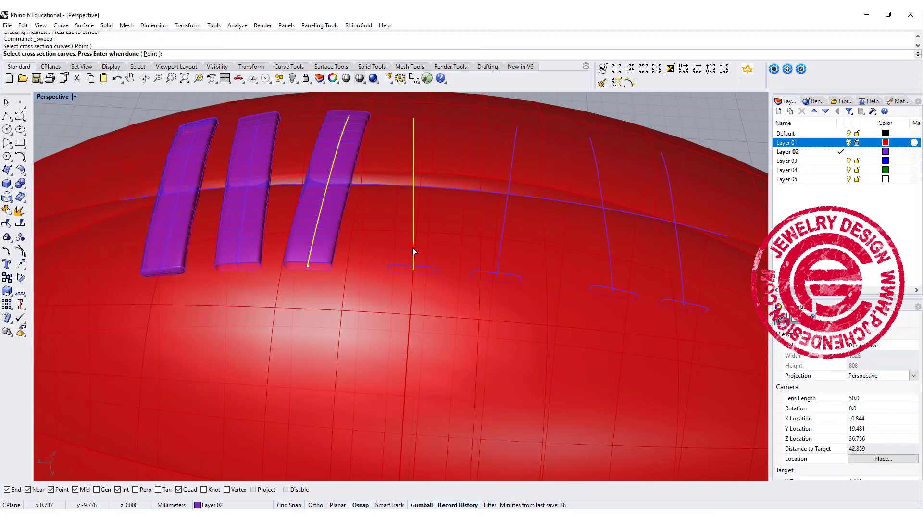
click(421, 268)
key(Return)
key(Return)
key(Return)
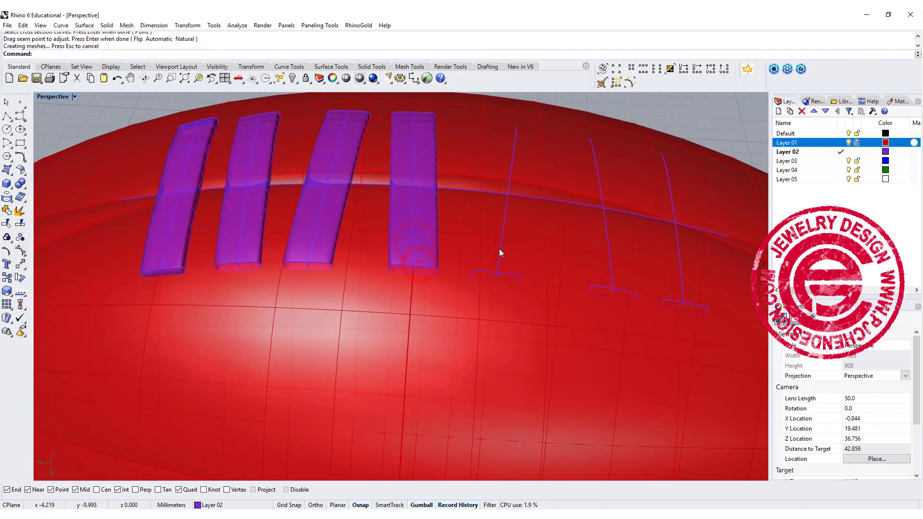
click(500, 247)
key(Return)
key(Return)
key(Return)
key(Return)
click(612, 281)
key(Return)
key(Return)
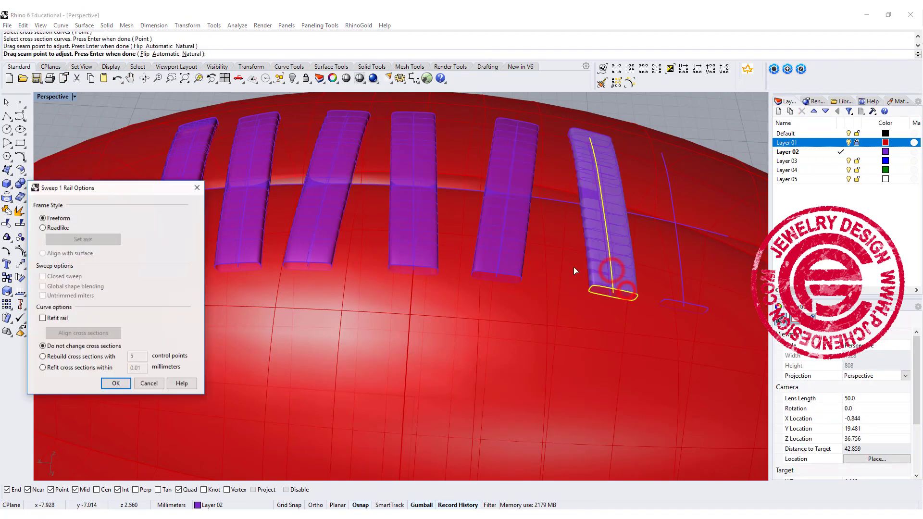
key(Return)
key(Return)
click(663, 260)
click(664, 304)
key(Return)
key(Return)
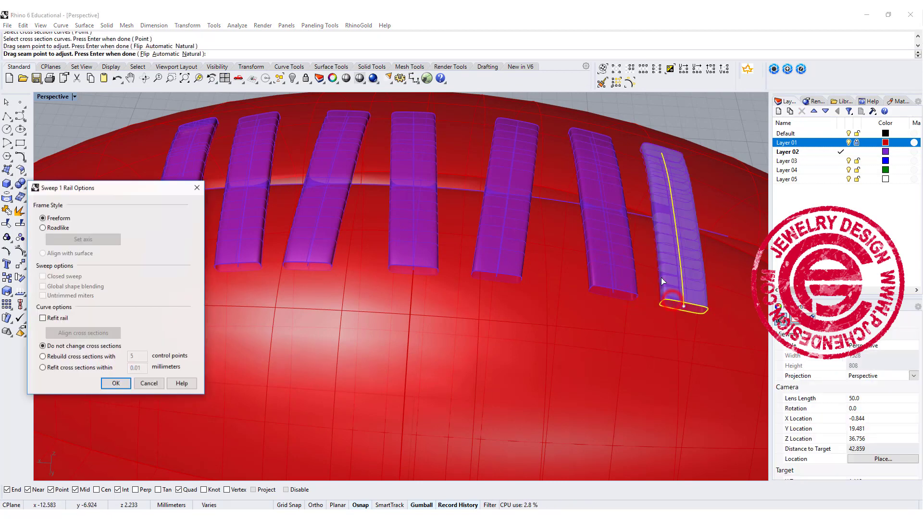
key(Return)
click(682, 307)
Cancel the stray profile copy, undo the accidental rotation, and restore four viewports
click(673, 334)
shift+right_drag(721, 329, 471, 295)
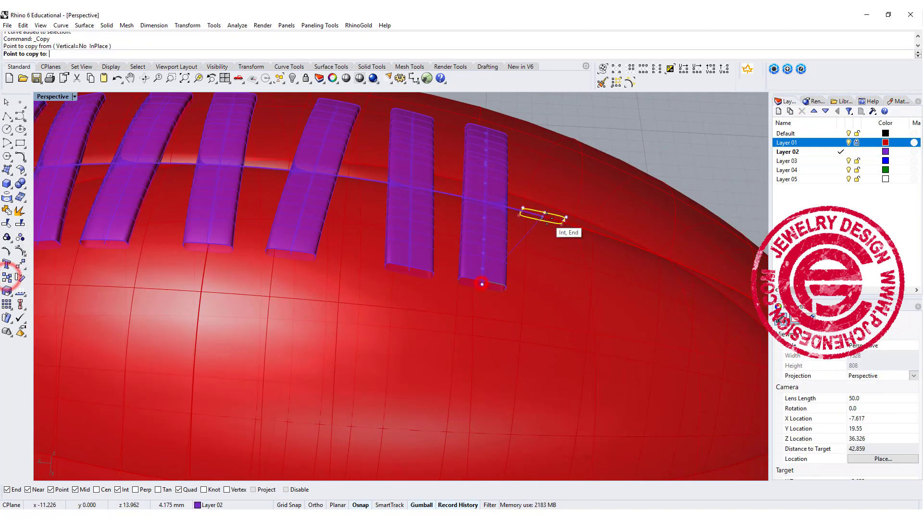
key(Escape)
drag(525, 233, 602, 175)
key(ctrl+z)
right_drag(603, 175, 373, 194)
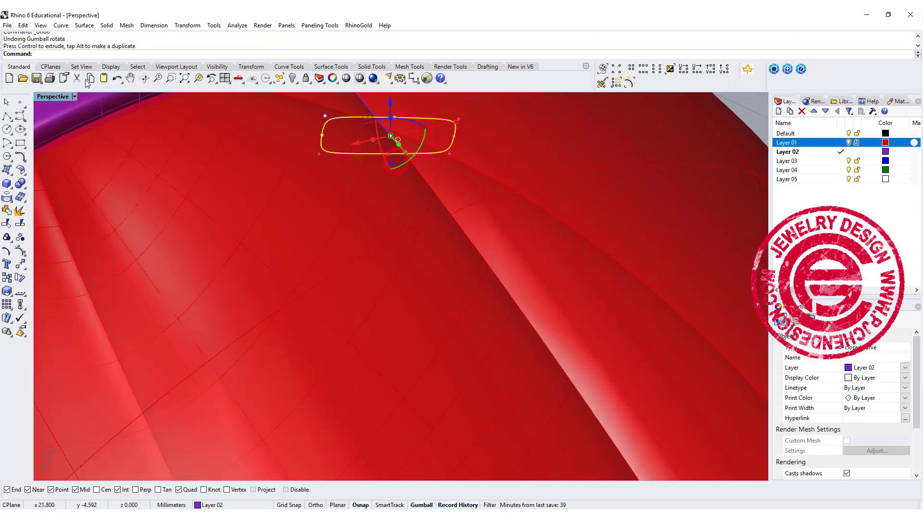
double_click(53, 96)
Sweep 1 Rail the rounded profile along the seam curve for the long lace
click(503, 463)
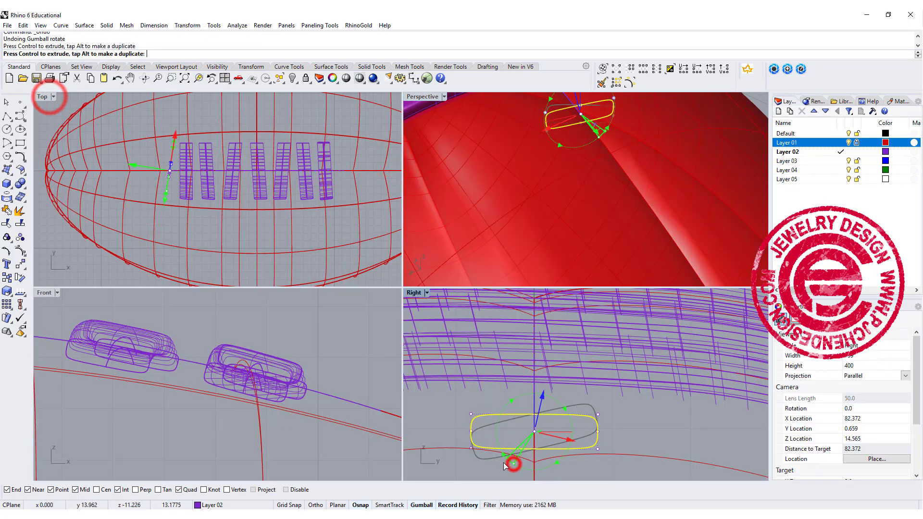
scroll(163, 182, up, 5)
scroll(192, 368, up, 3)
scroll(217, 370, up, 3)
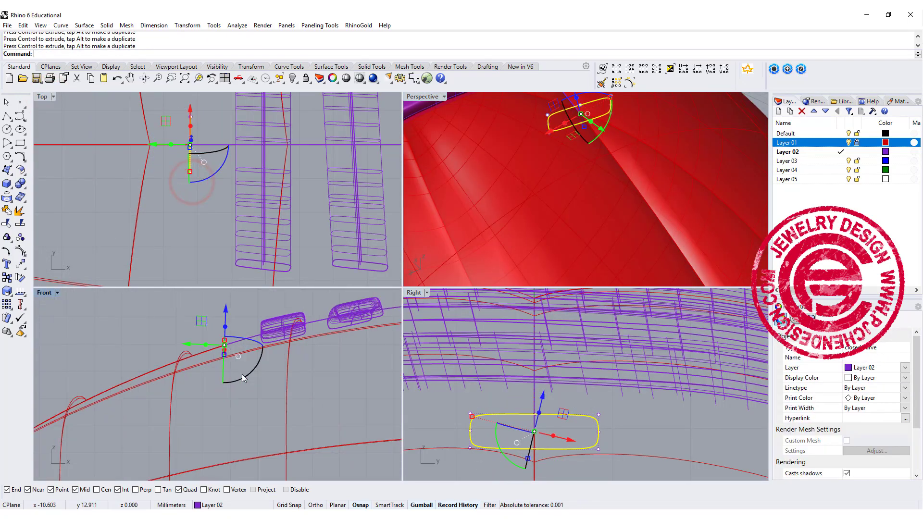
click(149, 319)
scroll(515, 181, down, 3)
click(84, 25)
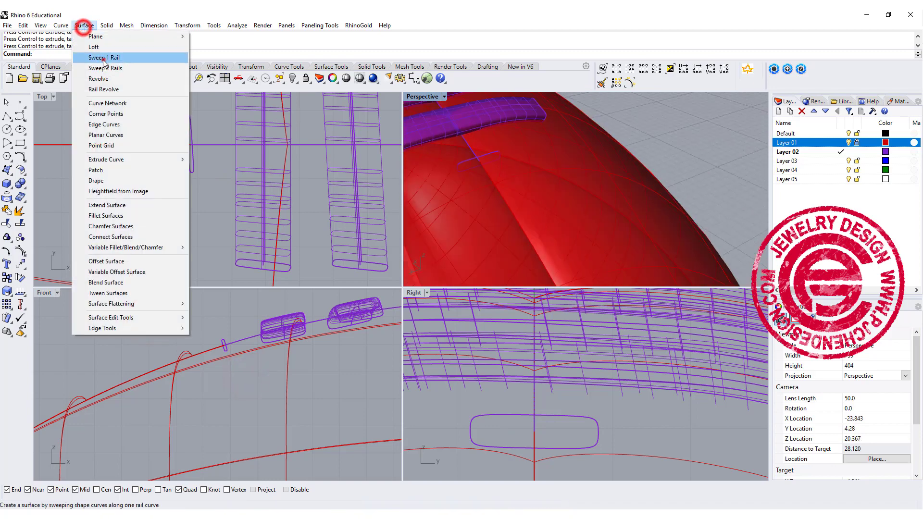
click(103, 59)
click(466, 149)
key(Return)
key(Return)
key(Return)
Maximize Perspective and start patching the first lace end, undoing an unwanted patch
double_click(416, 96)
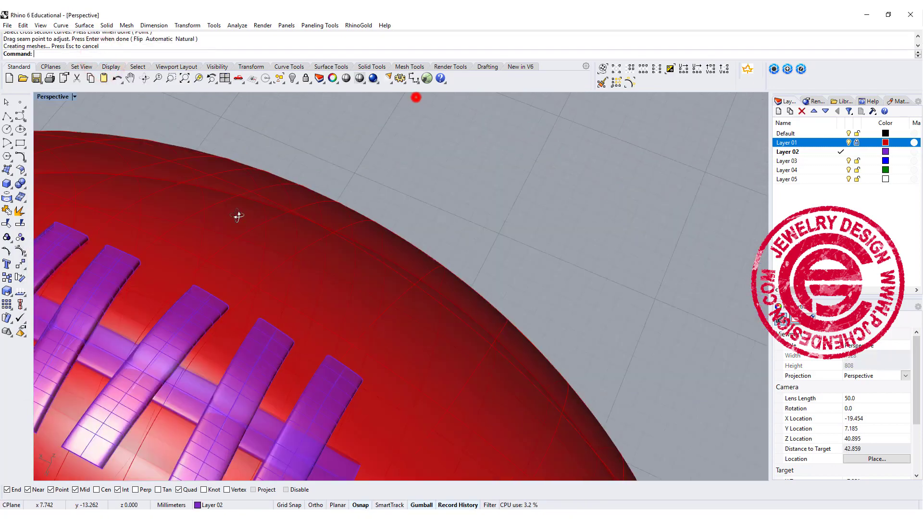
scroll(237, 212, down, 3)
click(8, 170)
click(206, 377)
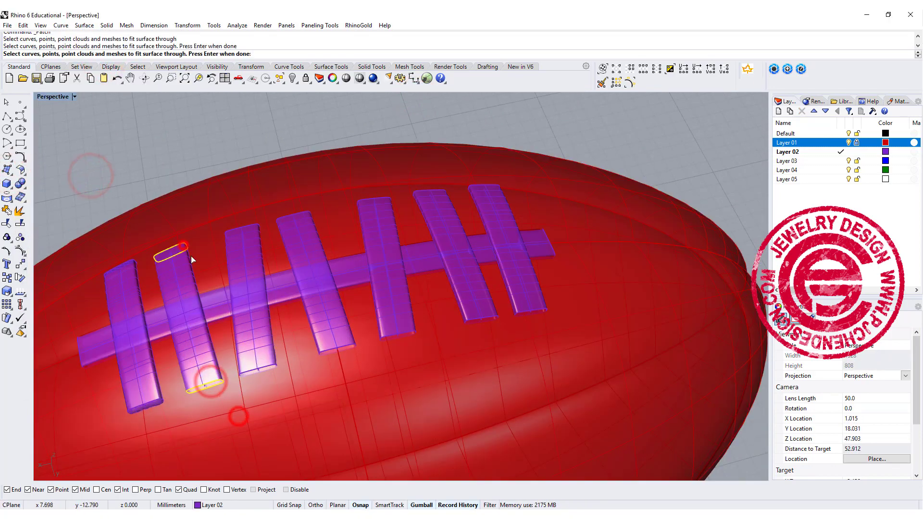
click(182, 243)
key(Return)
key(ctrl+z)
key(Return)
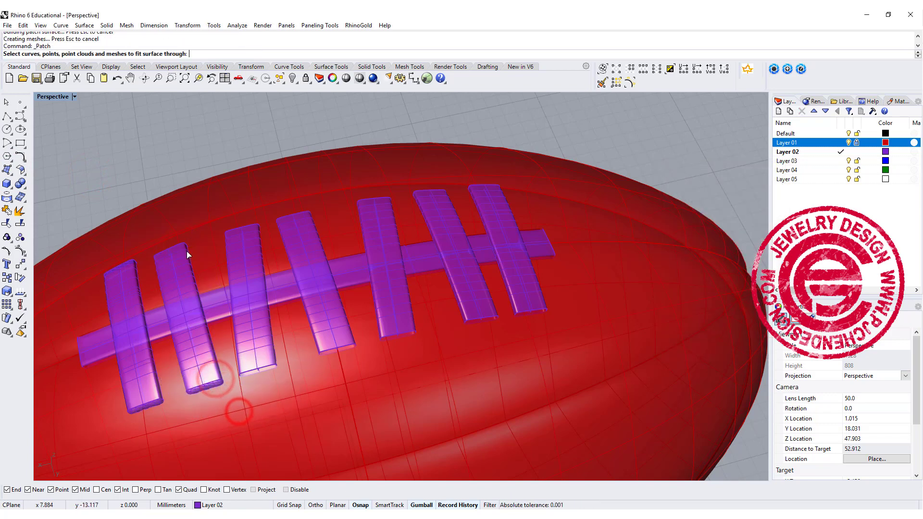
Cap the end outlines of the second through fifth laces with patch surfaces
click(189, 250)
key(Return)
key(Return)
click(258, 368)
key(Return)
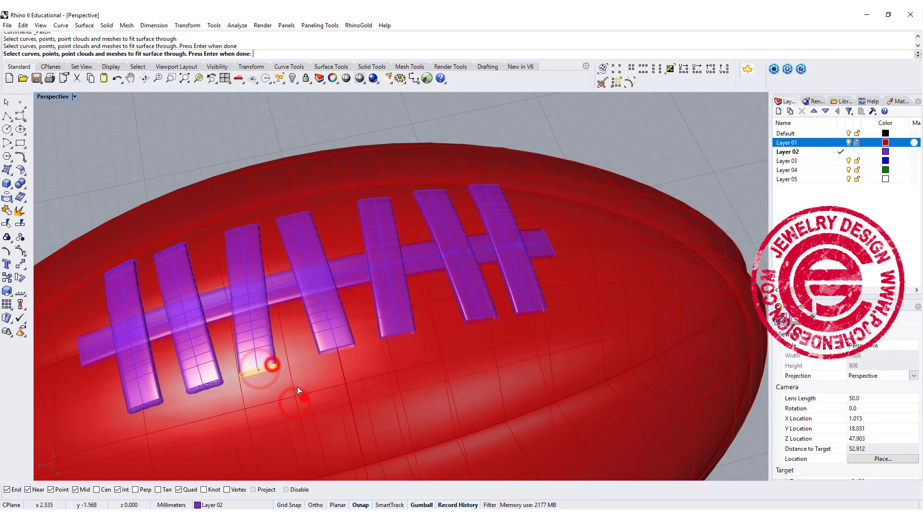
key(Return)
key(Return)
click(340, 345)
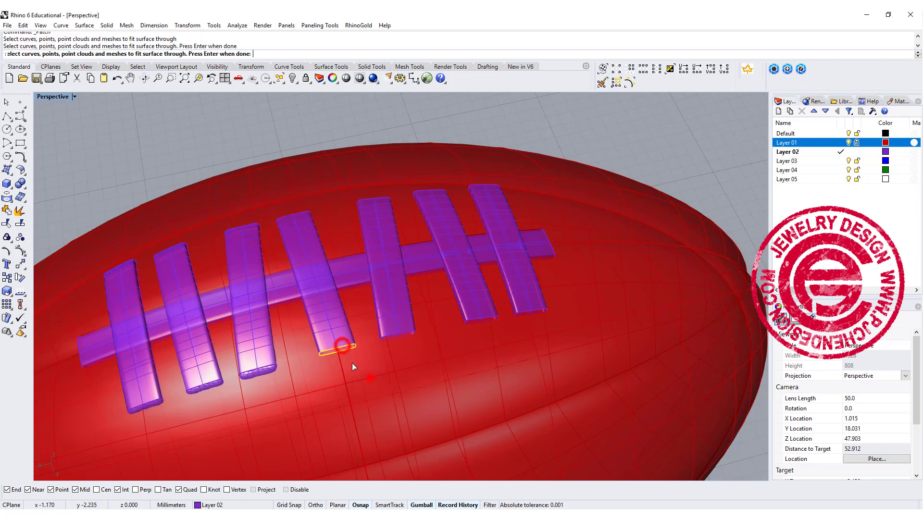
key(Return)
key(Return)
click(308, 212)
key(Return)
key(Return)
key(Return)
click(402, 333)
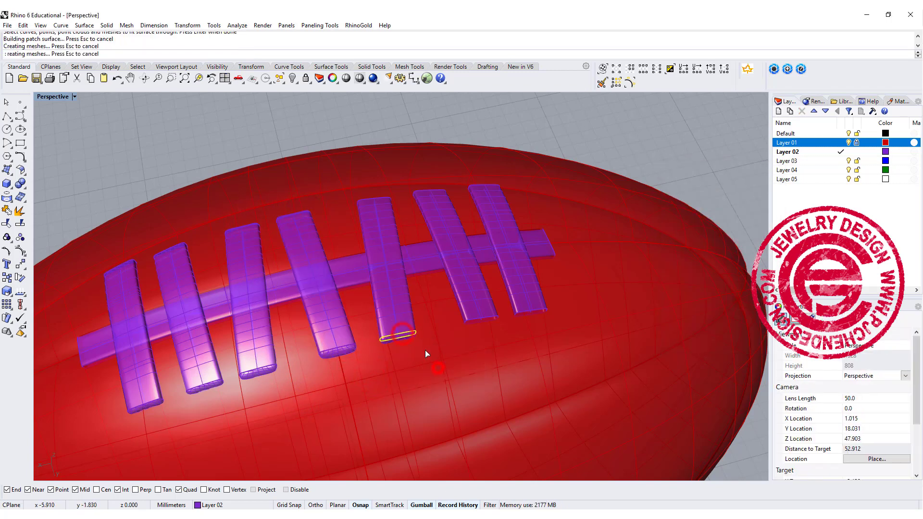
right_click(389, 188)
click(684, 342)
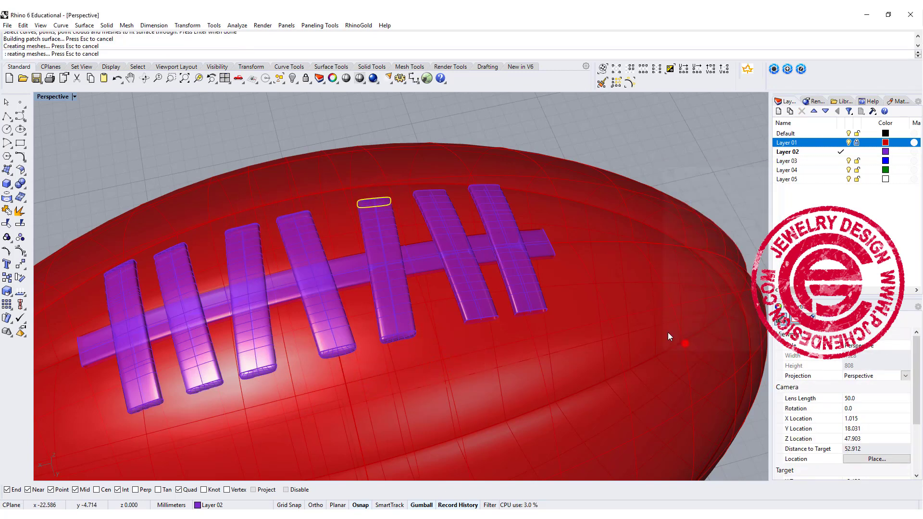
Patch the remaining lace ends, then select all the lace pieces
right_click(519, 351)
click(440, 190)
right_click(461, 186)
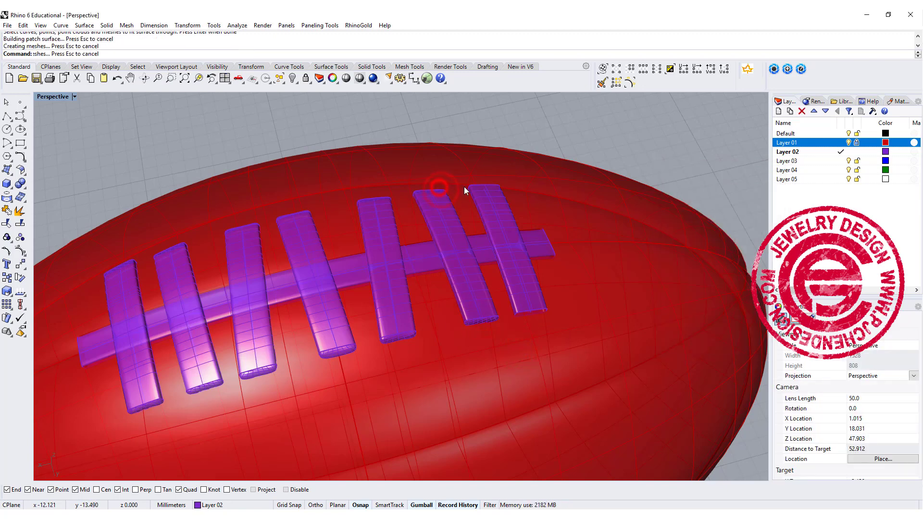
right_click(557, 315)
click(577, 336)
click(498, 184)
right_click(492, 186)
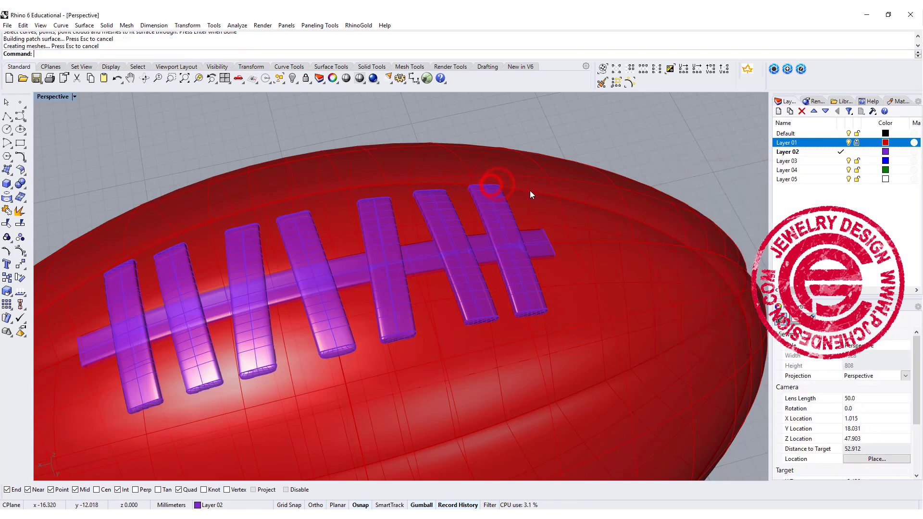
right_click(565, 250)
click(576, 248)
right_drag(576, 245, 256, 333)
right_click(256, 333)
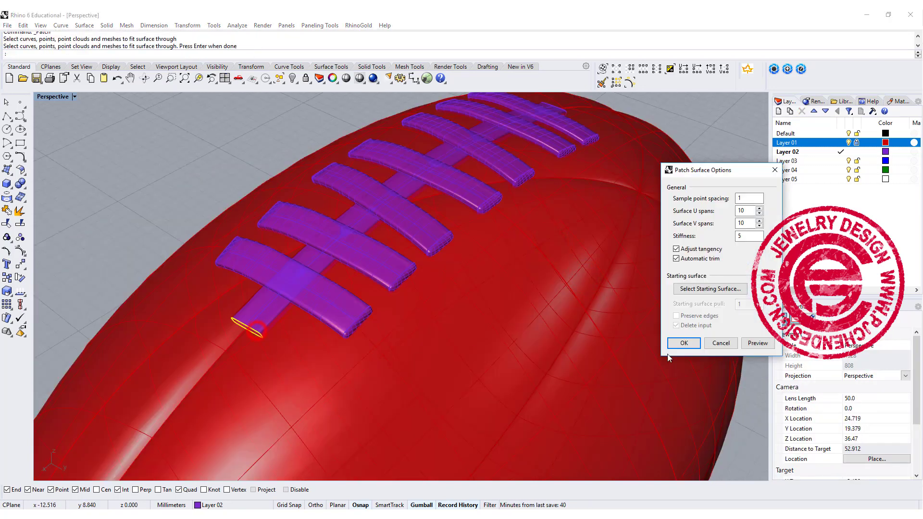
click(695, 345)
scroll(281, 160, down, 5)
drag(288, 147, 529, 289)
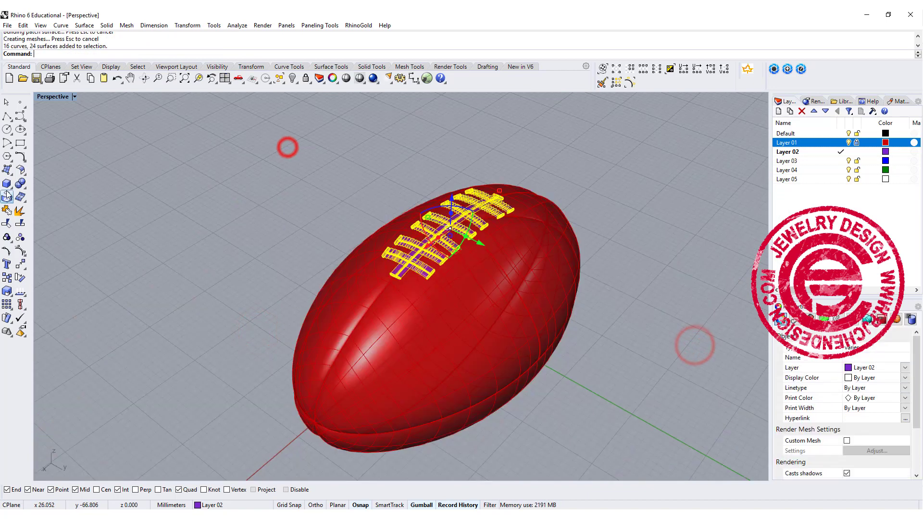
Switch the Perspective view to Rendered display mode
click(74, 96)
click(80, 144)
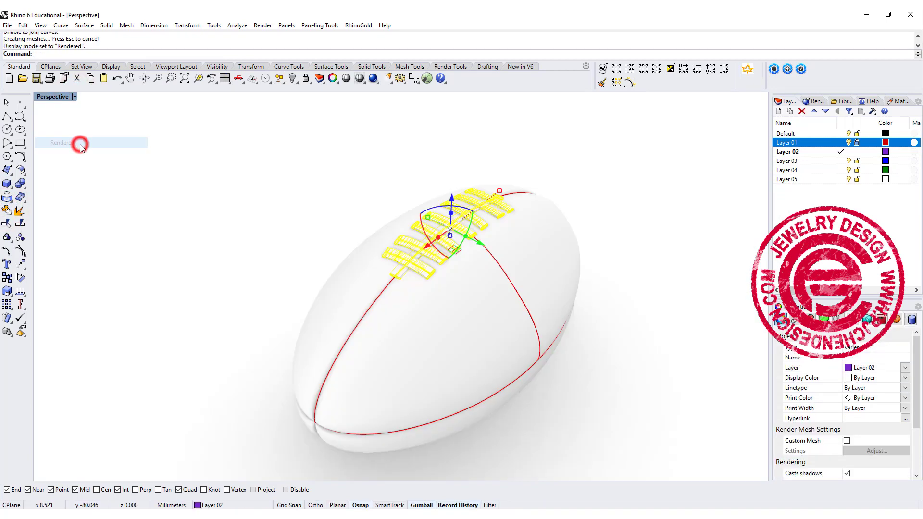
click(313, 171)
Raise the long lace with the gumball's blue arrow so it sits above the cross laces
mouse_move(313, 171)
right_down()
mouse_move(389, 279)
mouse_move(351, 282)
mouse_move(350, 241)
right_up()
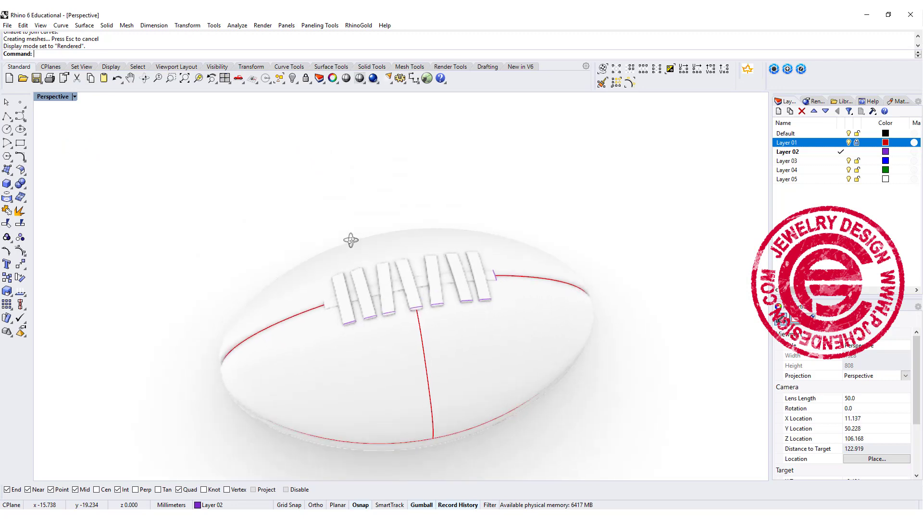
scroll(326, 313, up, 5)
click(329, 295)
scroll(513, 269, down, 5)
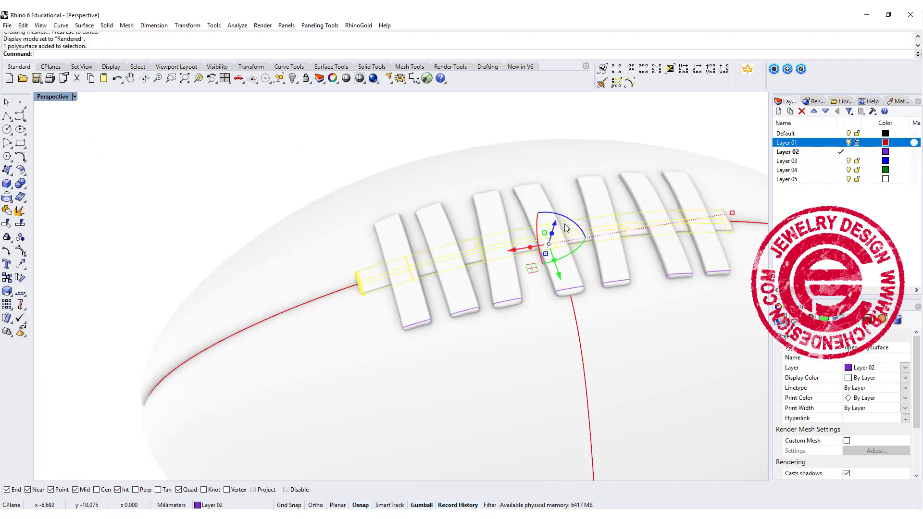
drag(557, 221, 556, 222)
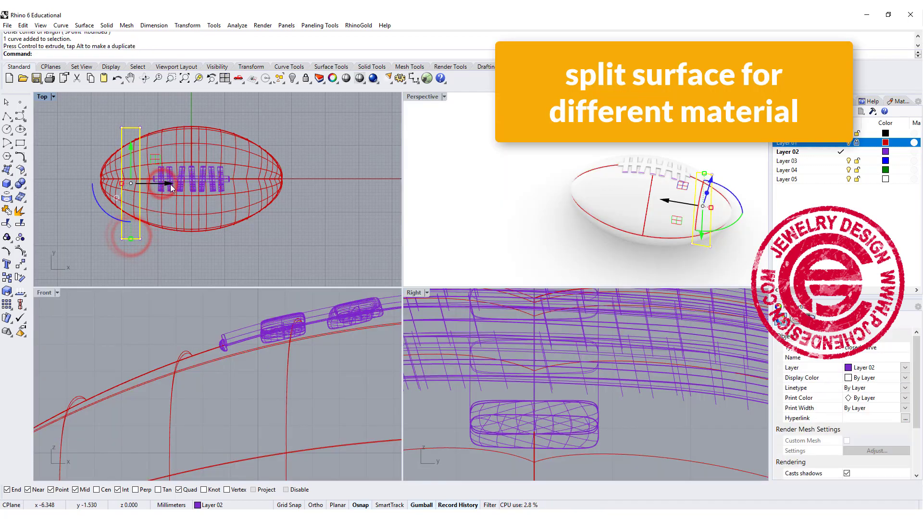
Mirror the end rectangle to the opposite tip of the football
click(20, 264)
text(0)
key(Return)
click(200, 253)
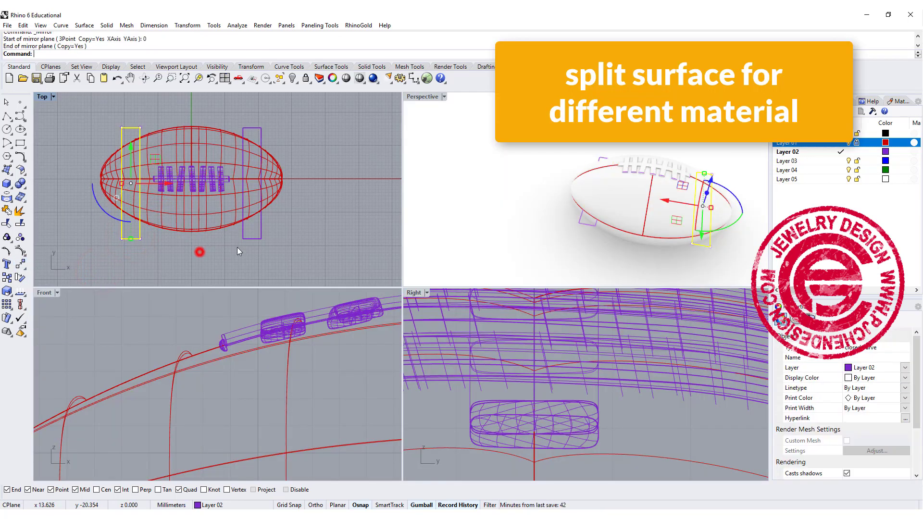
click(52, 201)
Explode the football and split its surfaces with both end rectangles
click(21, 225)
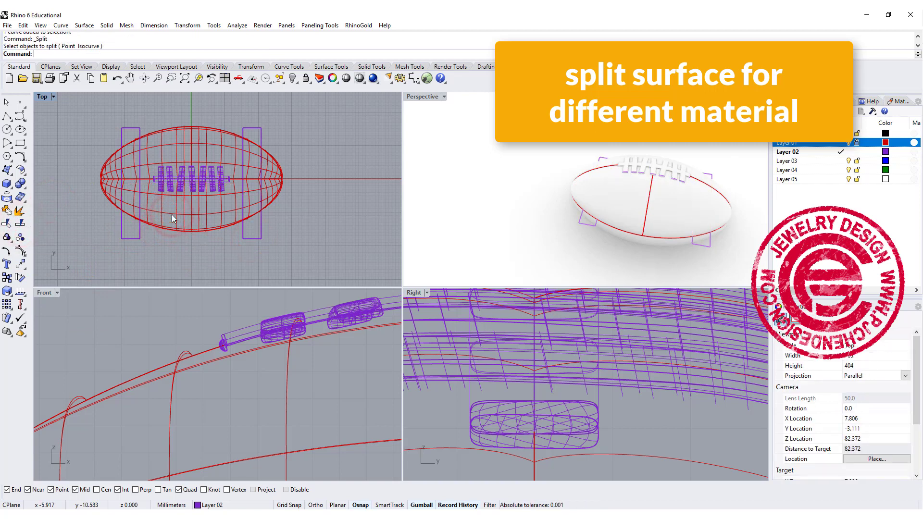
click(271, 201)
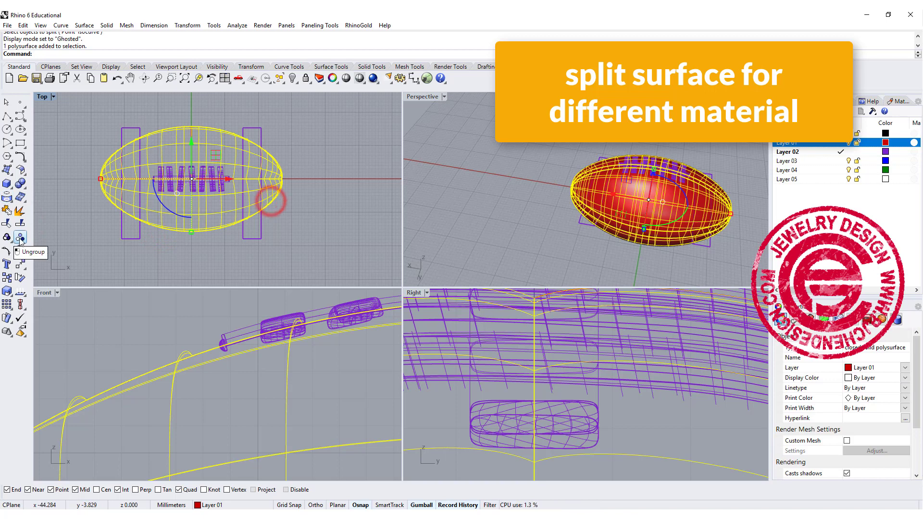
click(20, 211)
click(137, 238)
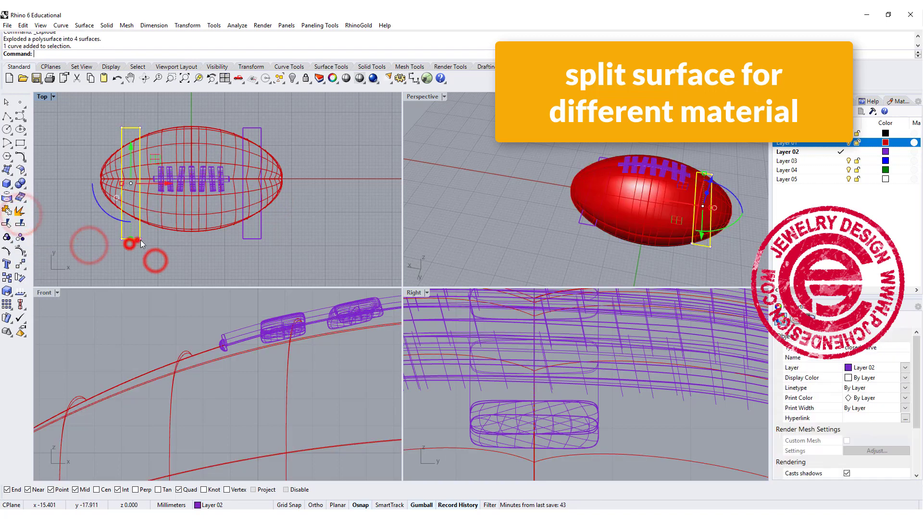
click(114, 260)
click(20, 222)
click(180, 220)
key(Return)
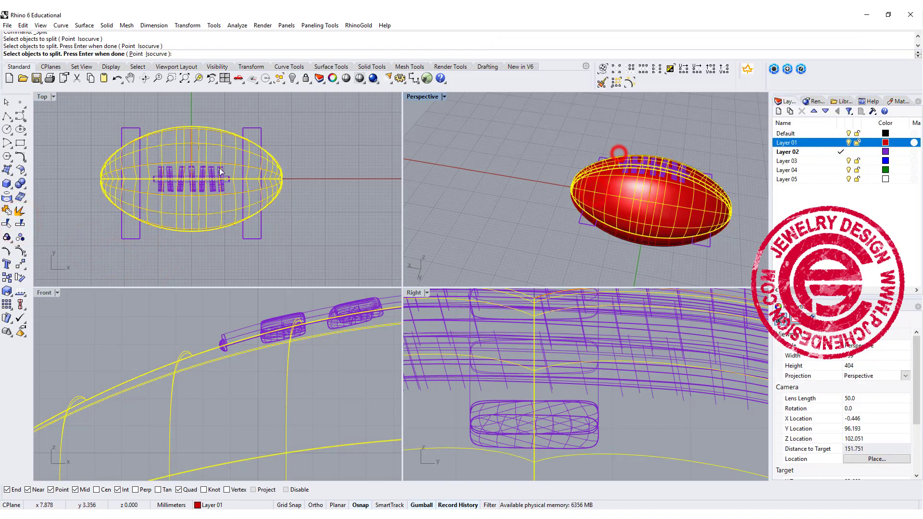
click(261, 131)
click(132, 127)
key(Return)
Delete the right rectangle and move the split end stripe pieces to Layer 03
click(261, 135)
key(Delete)
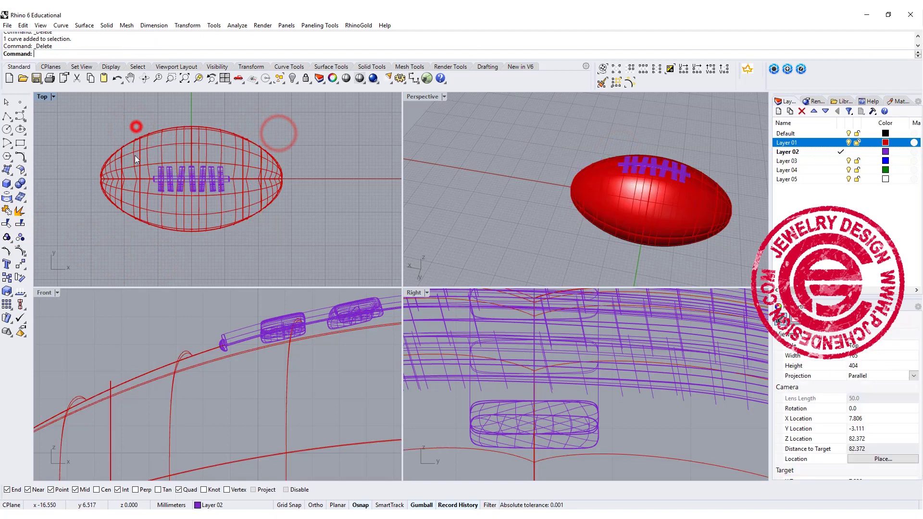
click(134, 200)
click(183, 226)
click(255, 192)
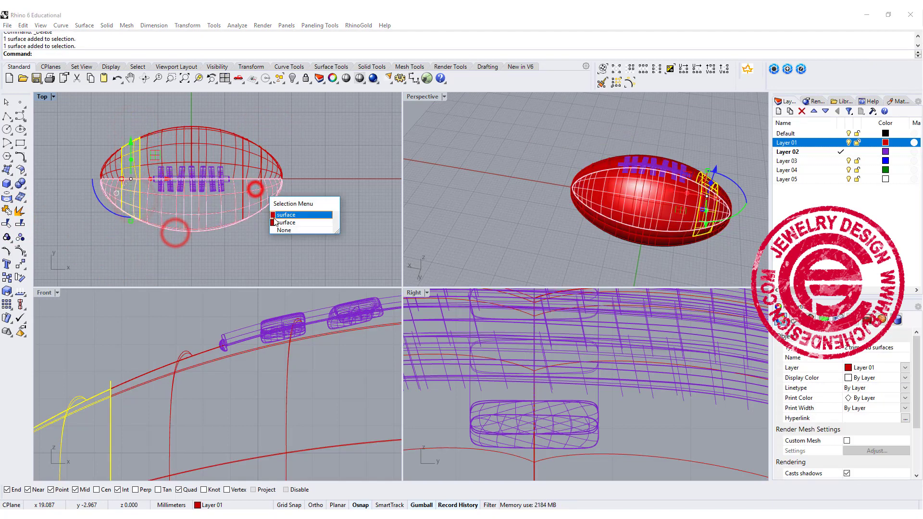
click(276, 221)
click(253, 167)
click(276, 192)
right_click(787, 161)
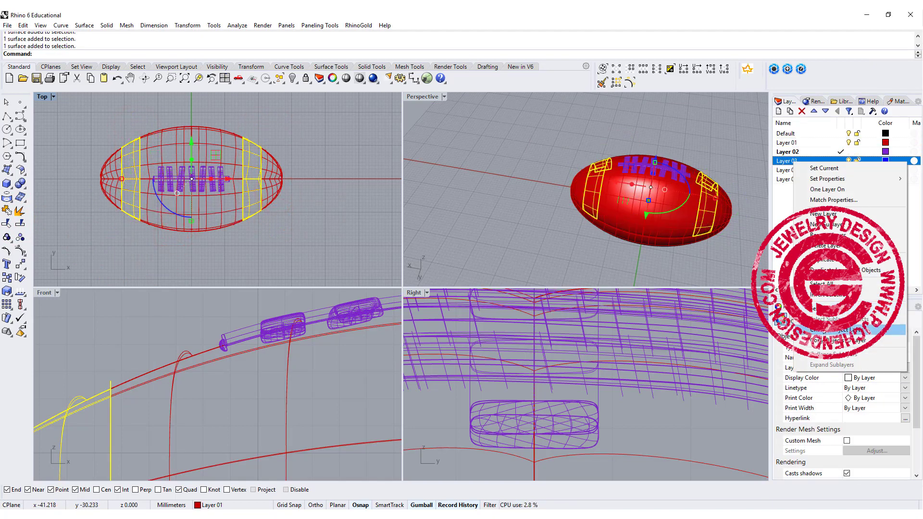
click(813, 191)
click(500, 171)
scroll(680, 176, up, 3)
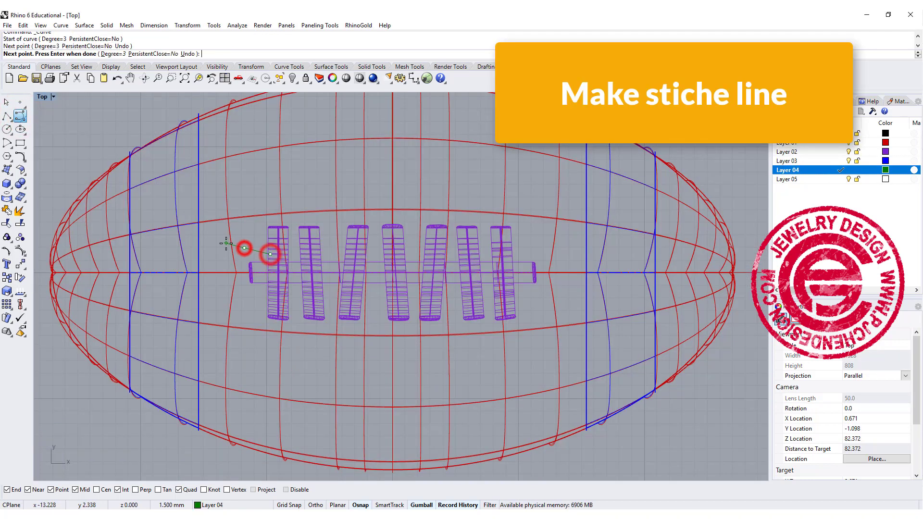
Finish the stitch curve and mirror a copy to form the other half of the outline
click(226, 243)
click(374, 182)
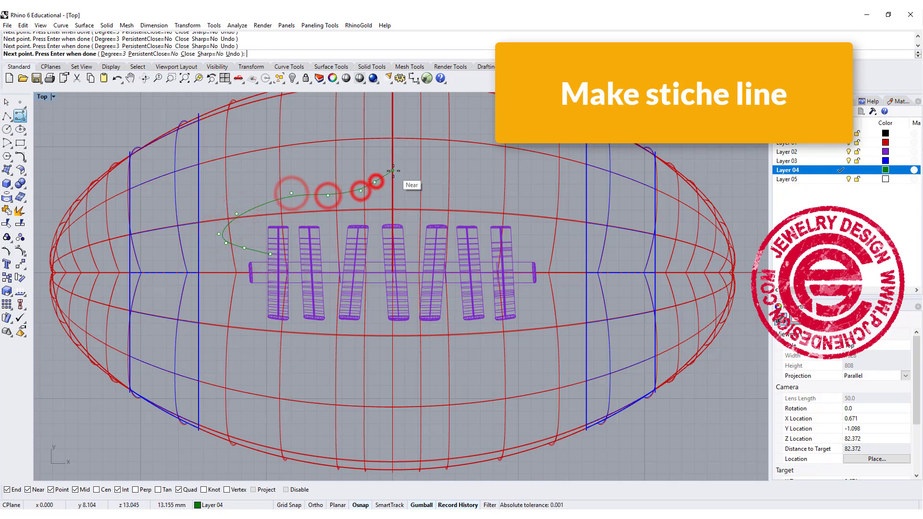
click(393, 169)
right_click(393, 170)
click(21, 265)
click(103, 270)
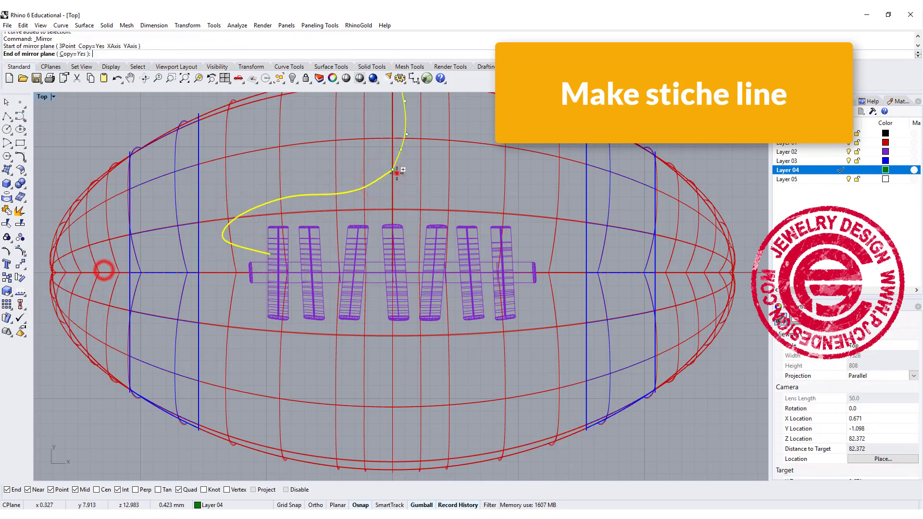
click(393, 169)
click(395, 192)
scroll(395, 173, up, 4)
Fillet where the two outline curves meet and select the outline pieces
click(20, 156)
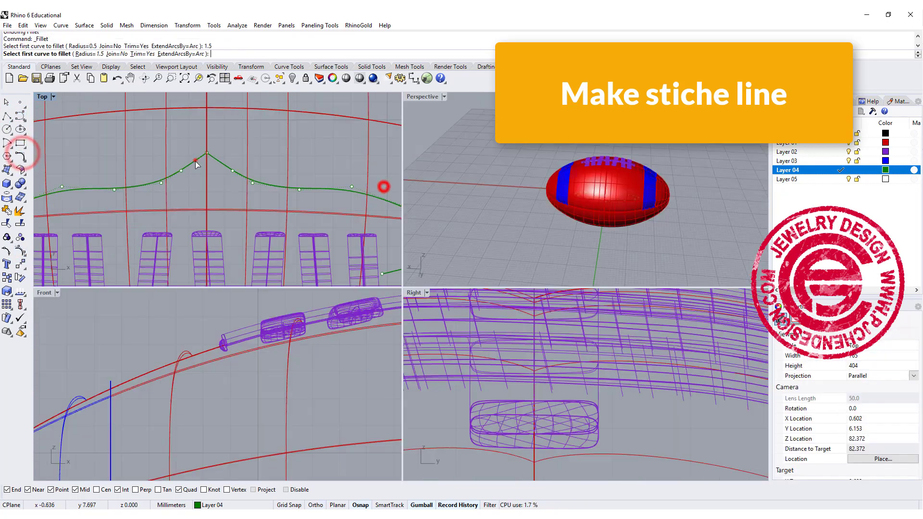
click(195, 157)
shift+click(219, 160)
shift+click(188, 168)
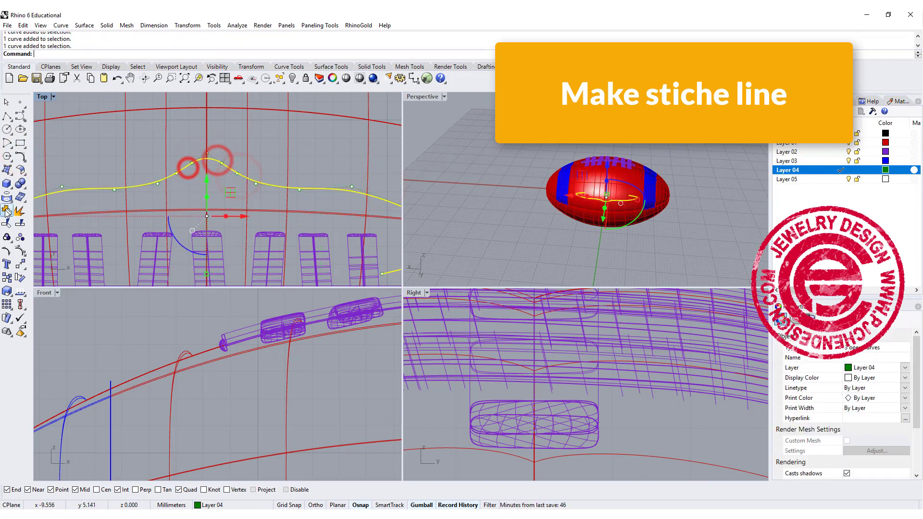
Project the stitch outline onto the football's surface
click(20, 210)
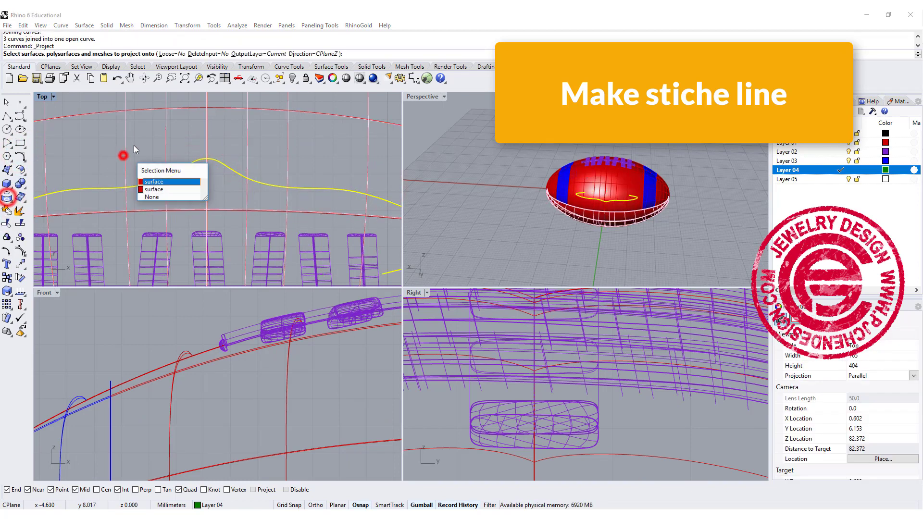
scroll(190, 157, down, 3)
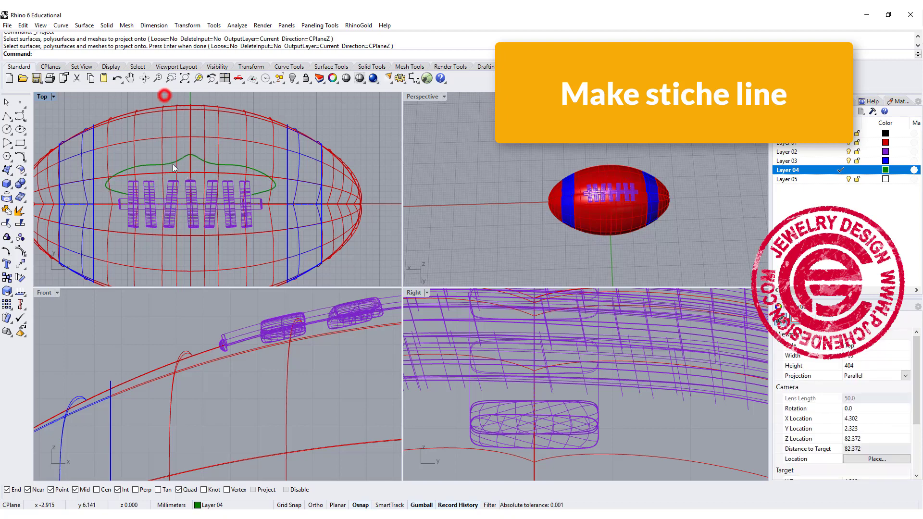
click(165, 93)
click(162, 148)
click(185, 181)
key(Return)
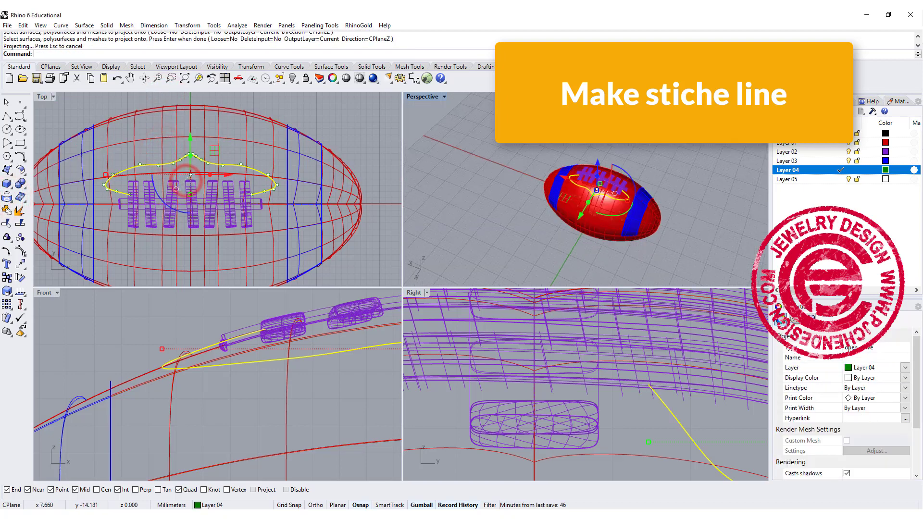
scroll(608, 199, up, 5)
scroll(124, 198, up, 10)
Draw a short line at the curve end and pipe it into a stitch tube
click(169, 195)
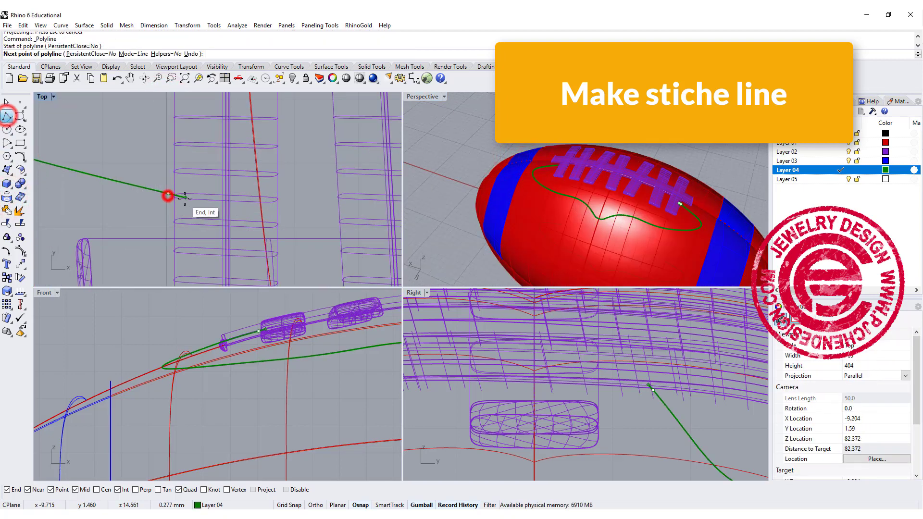
right_click(189, 202)
click(204, 235)
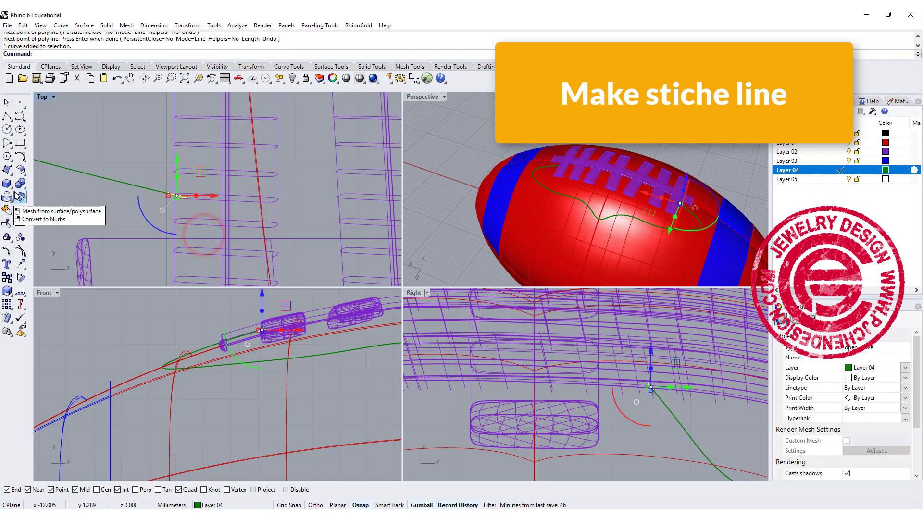
click(7, 197)
click(32, 212)
scroll(190, 211, up, 5)
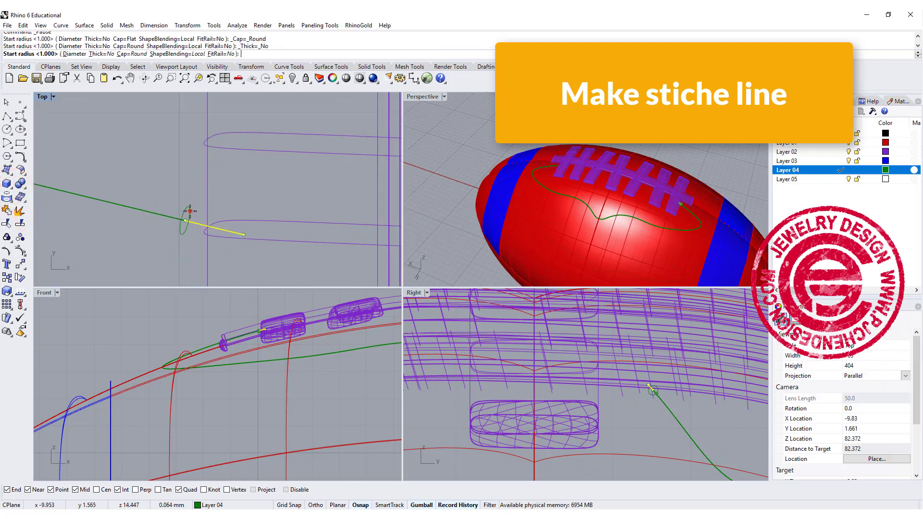
click(190, 211)
Array the stitch tube 80 times along the projected outline curve
scroll(159, 214, down, 5)
click(236, 27)
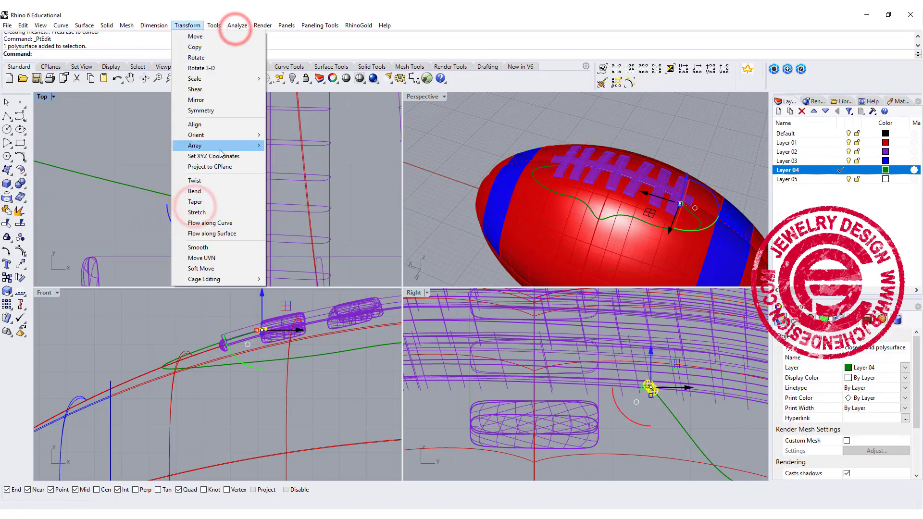
click(298, 166)
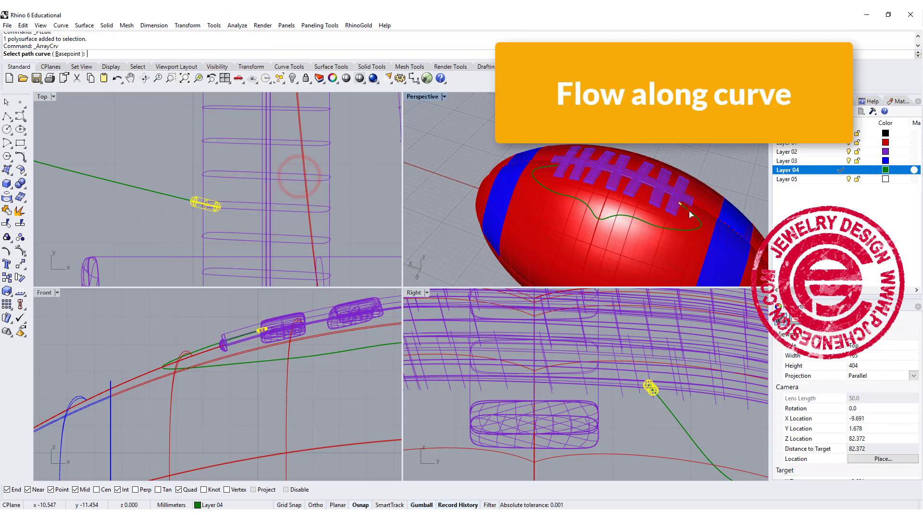
scroll(676, 203, up, 5)
shift+right_drag(676, 203, 466, 148)
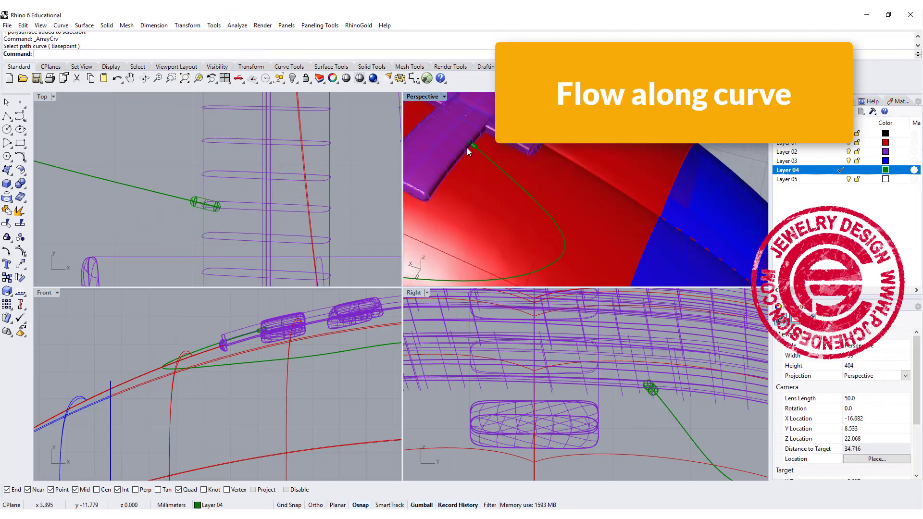
click(483, 152)
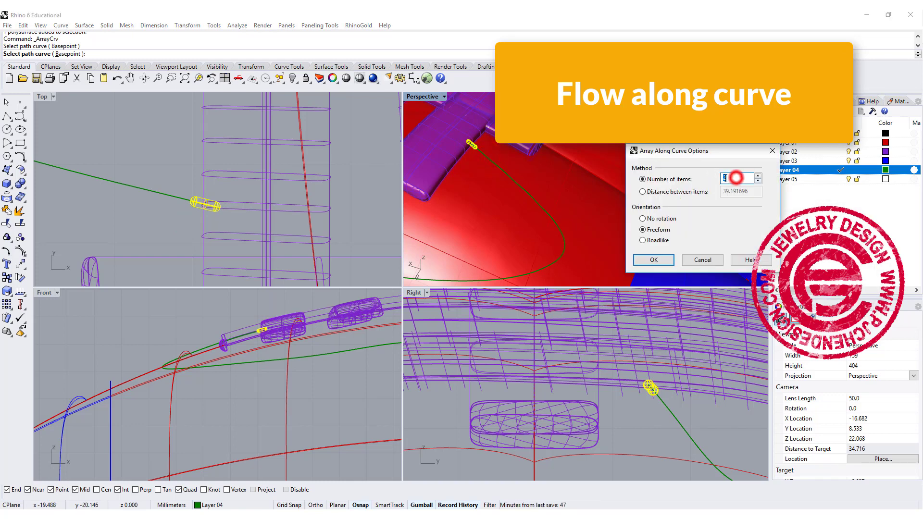
key(Return)
key(ctrl+z)
key(Return)
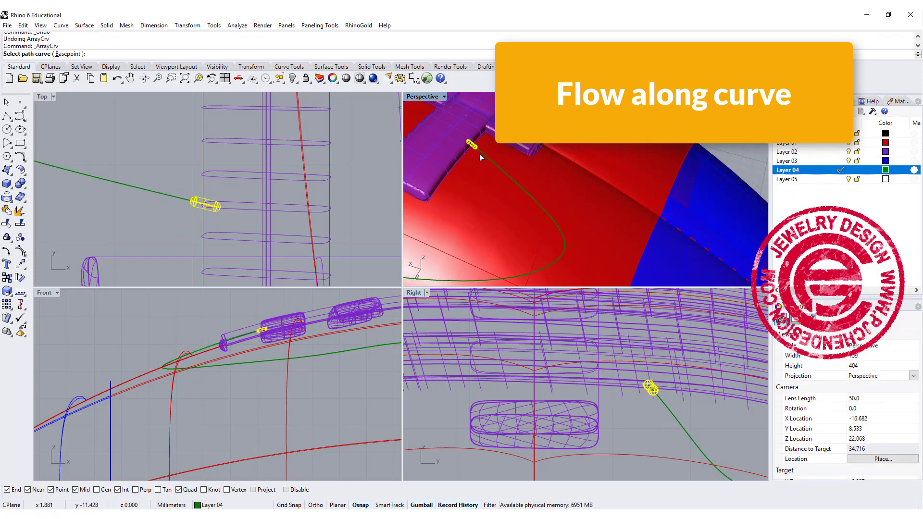
click(481, 155)
key(Return)
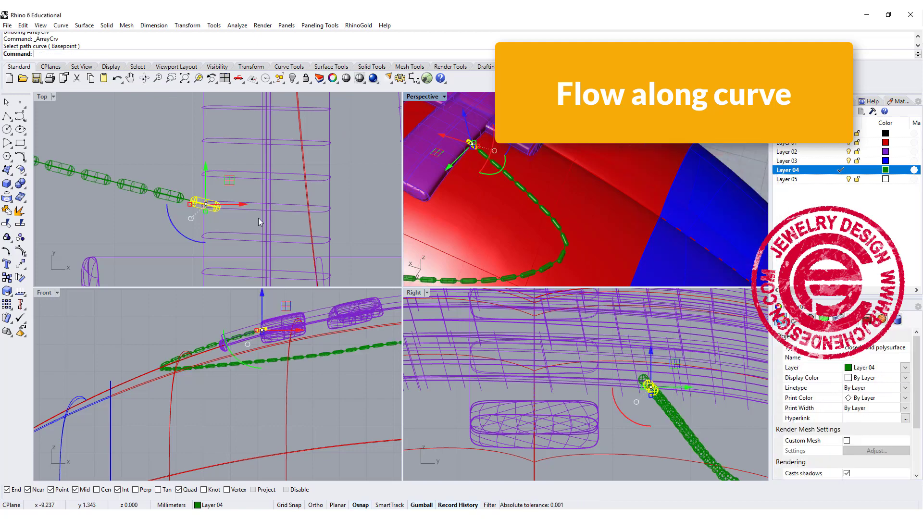
scroll(238, 171, down, 3)
Select the Layer 04 stitch objects in Front view and mirror them across the ball's long axis
click(218, 389)
scroll(218, 390, down, 2)
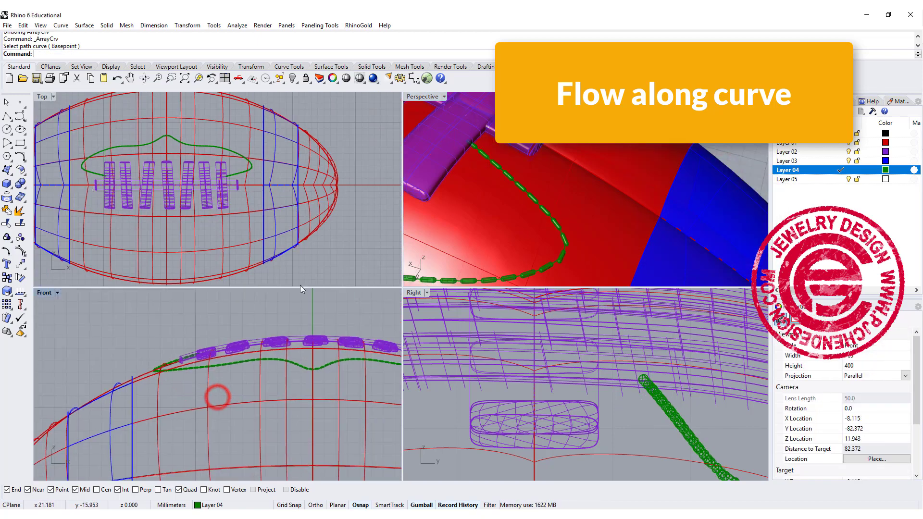
right_click(808, 170)
click(837, 316)
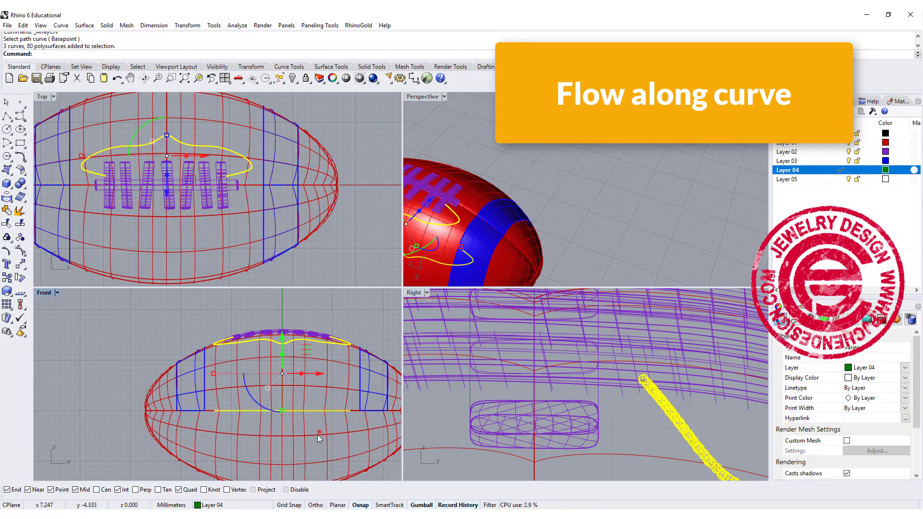
drag(317, 433, 306, 400)
key(ctrl+z)
ctrl+click(315, 417)
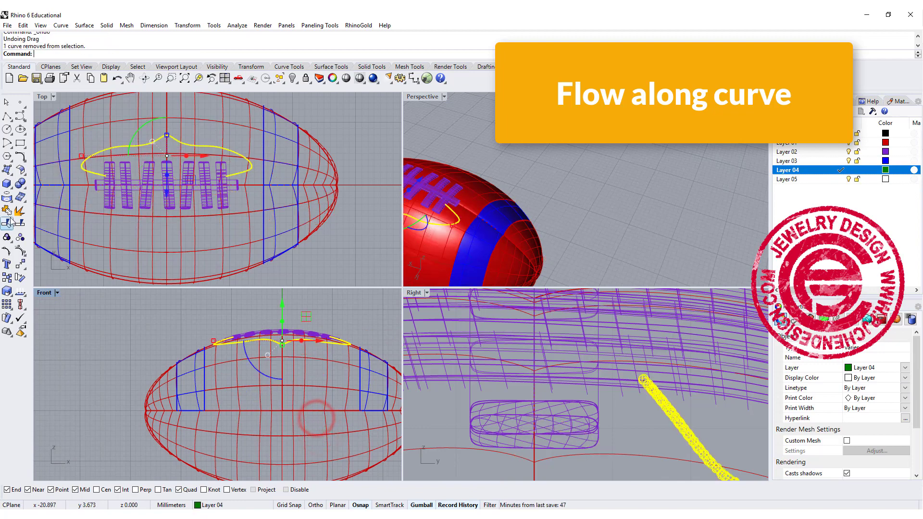
click(99, 268)
click(90, 187)
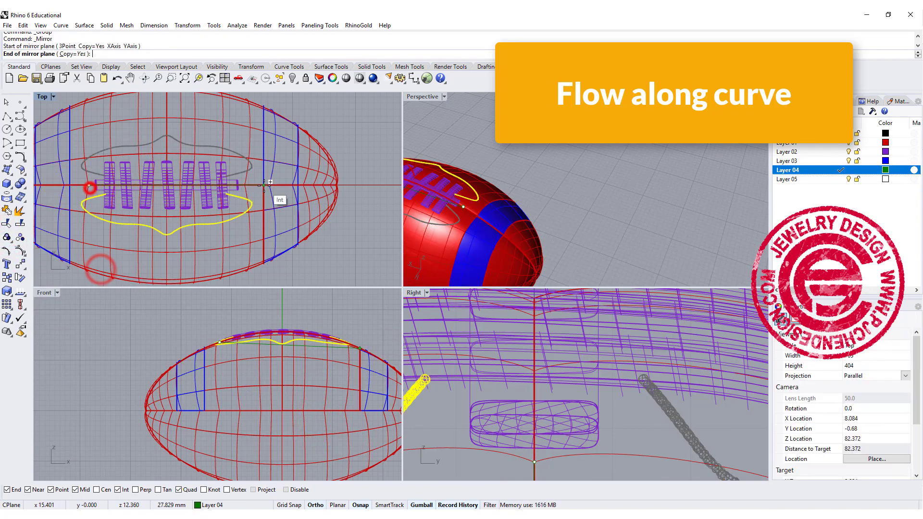
click(292, 185)
right_drag(527, 159, 549, 186)
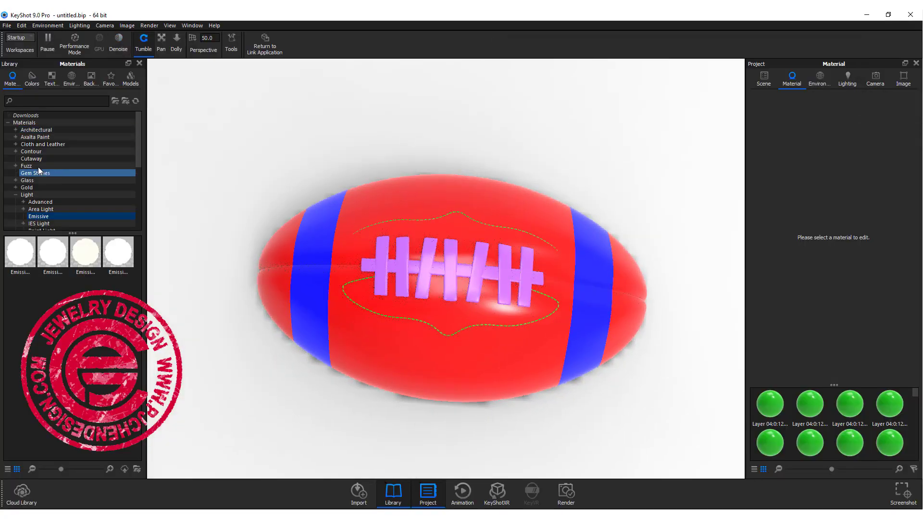
Apply Leather Dark Red from Cloth and Leather to the whole Layer 01 body
click(42, 144)
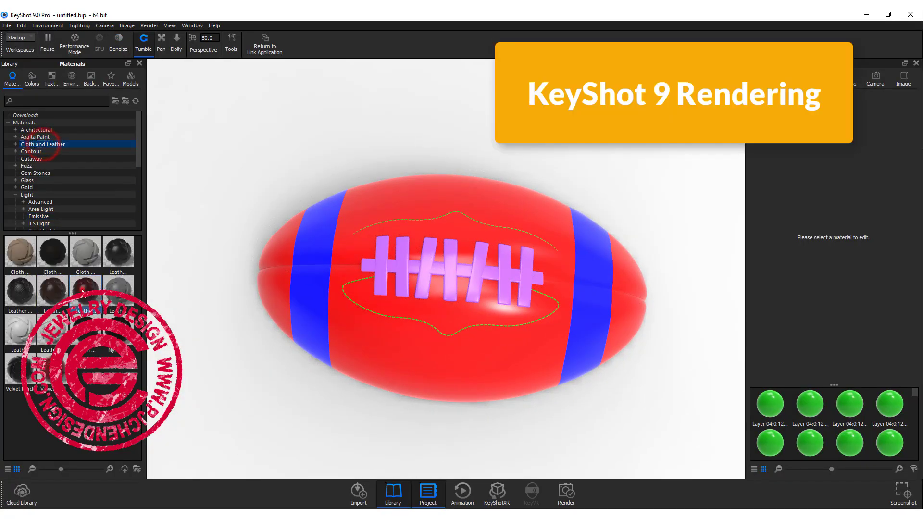
drag(83, 291, 282, 287)
drag(88, 294, 288, 321)
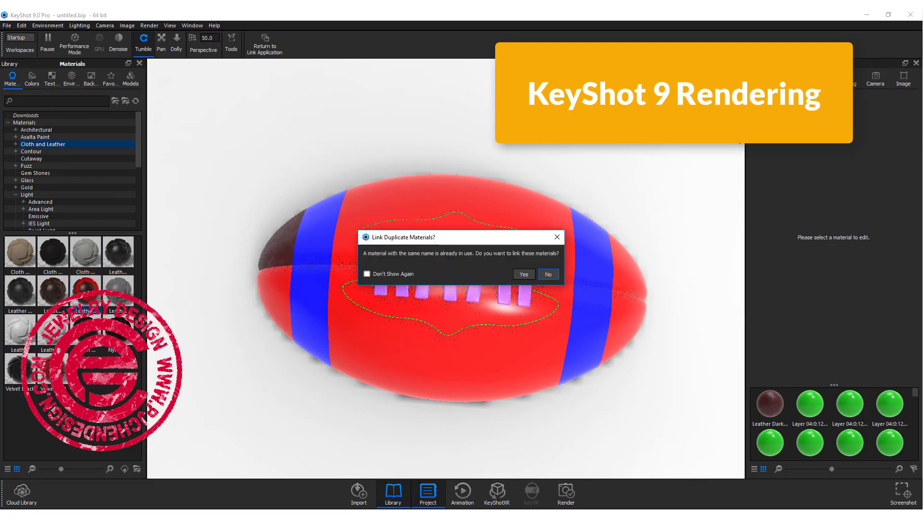
click(547, 275)
click(762, 79)
click(791, 141)
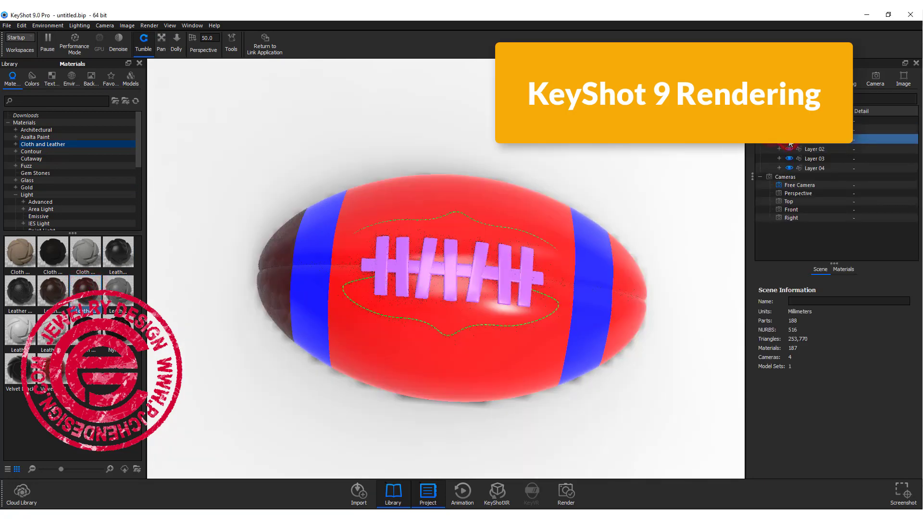
drag(83, 297, 828, 146)
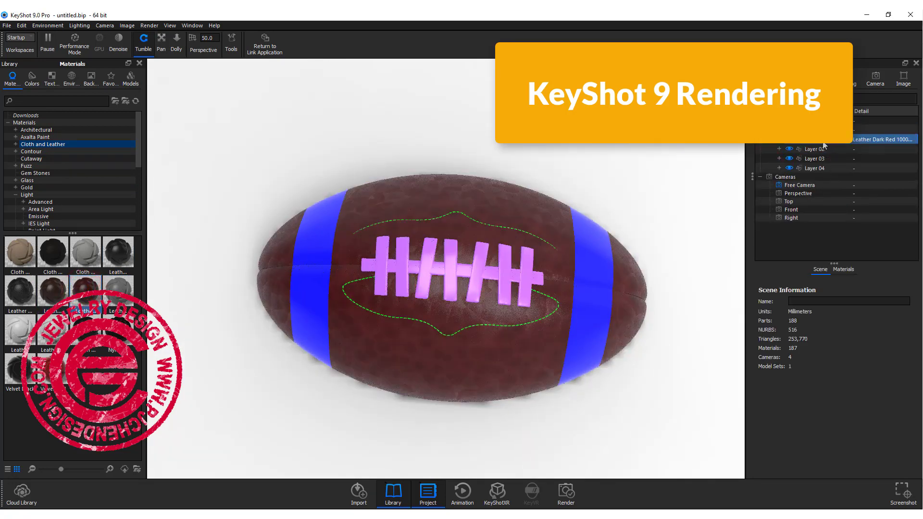
Give the dark leather 195 mm texture scale and 0.141 roughness, then drop Leather White on the left stripe
click(774, 407)
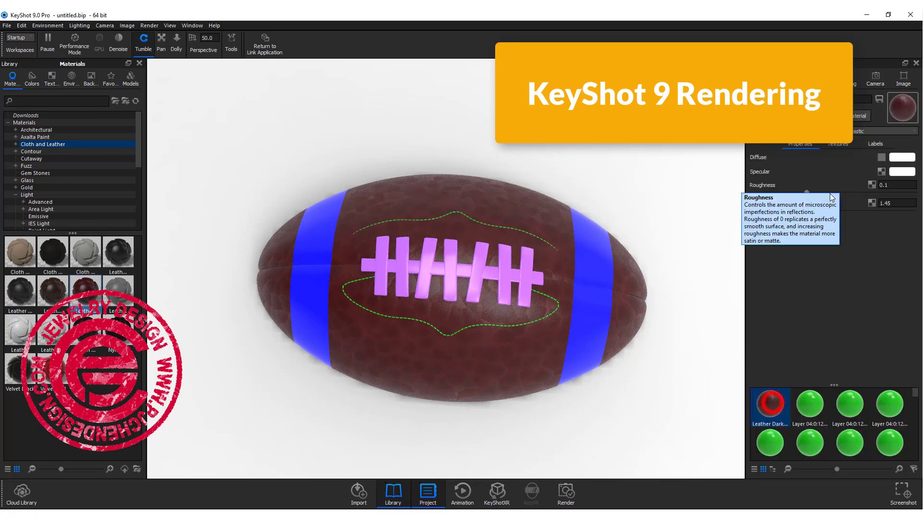
click(839, 143)
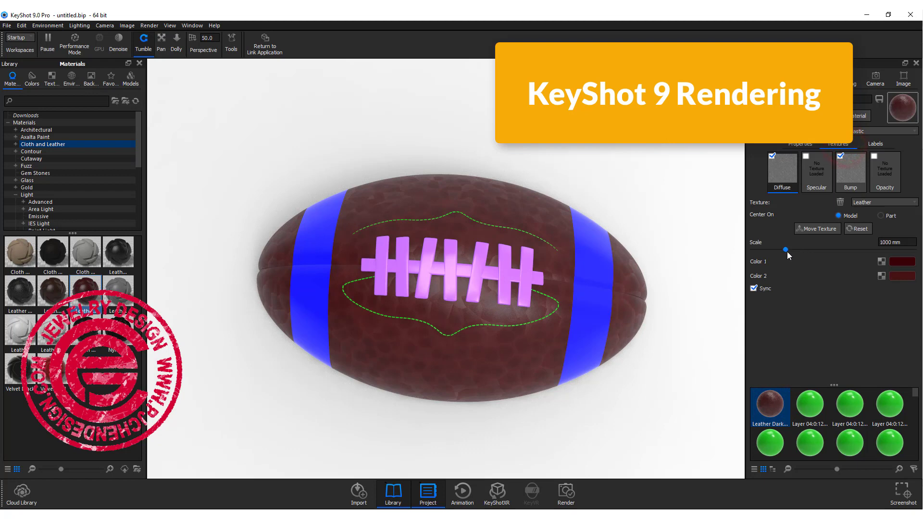
drag(786, 249, 760, 247)
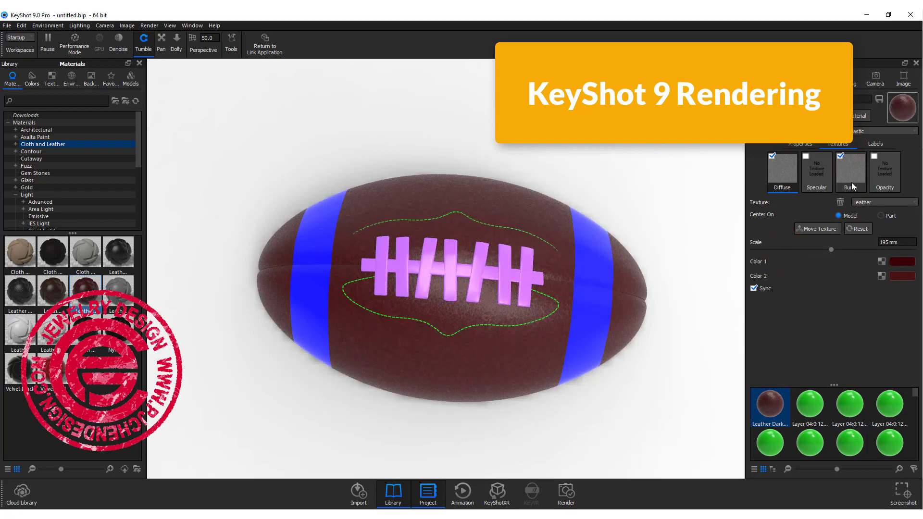
click(805, 145)
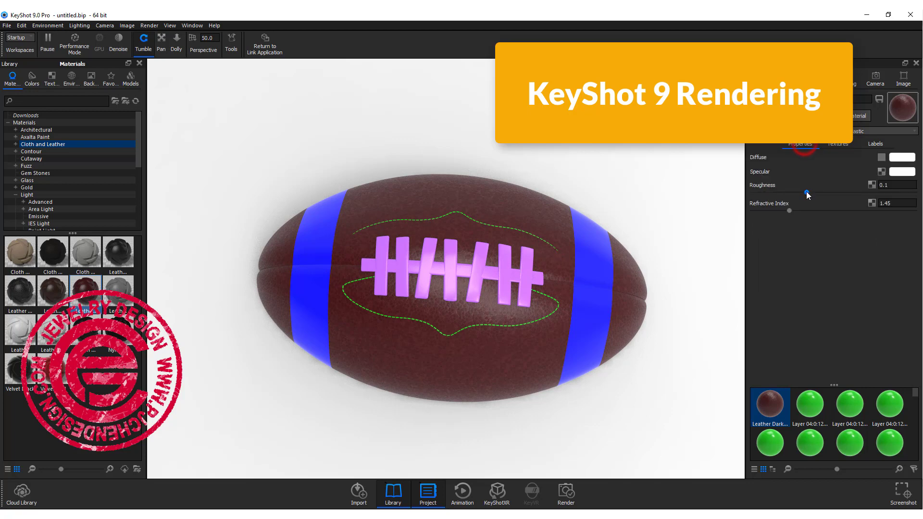
drag(806, 192, 829, 192)
drag(20, 331, 308, 312)
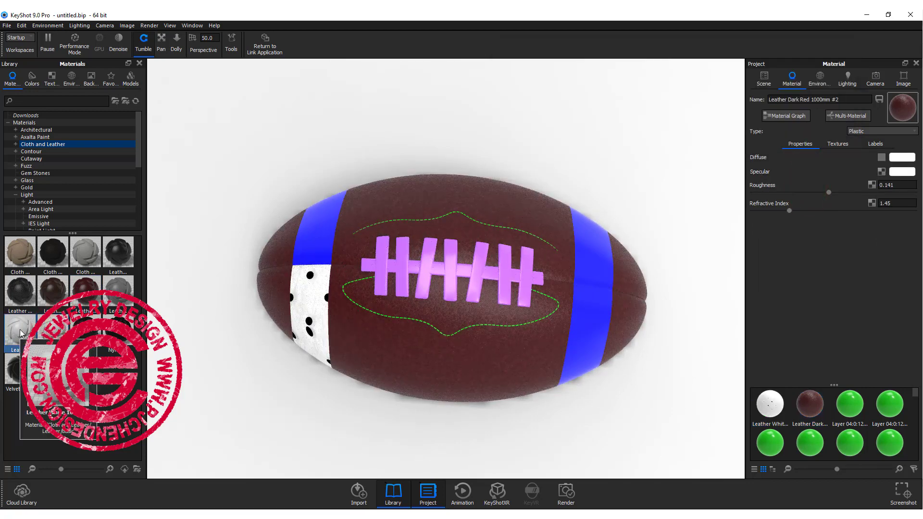
Apply Leather White to the left stripe and the blue Layer 03 stripe
drag(20, 332, 313, 317)
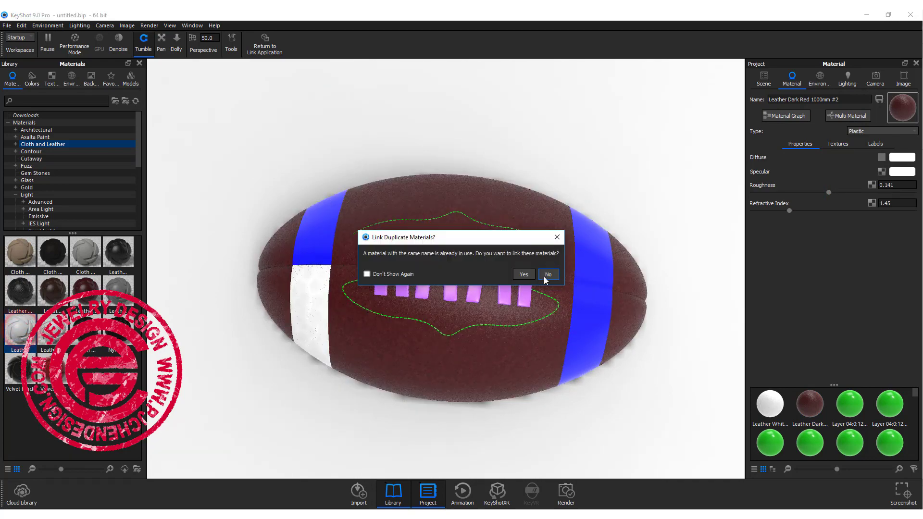
click(523, 274)
click(764, 77)
click(791, 149)
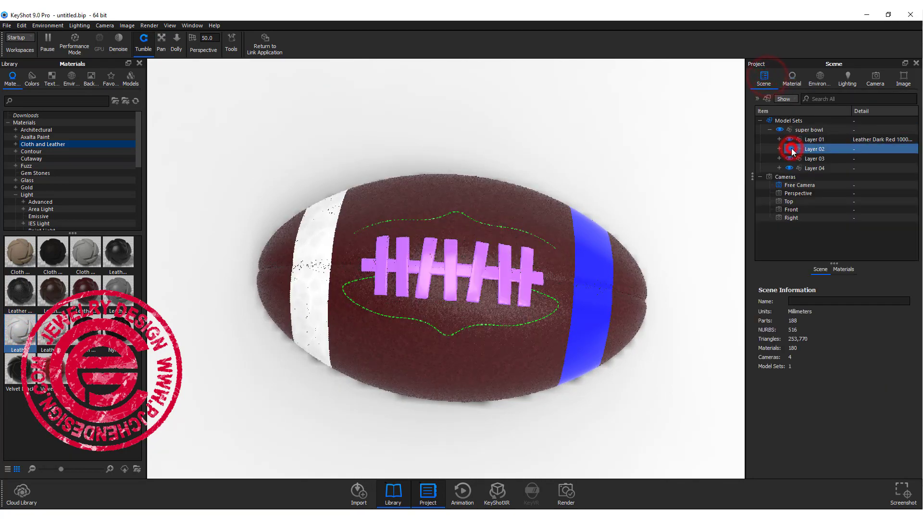
click(790, 159)
drag(32, 342, 806, 160)
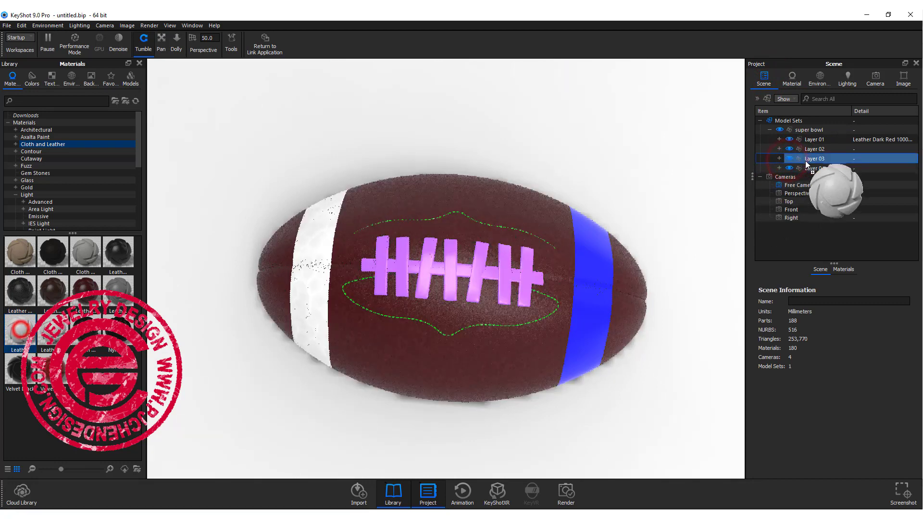
Shrink the Leather White texture scale toward 195 mm
click(792, 76)
click(768, 410)
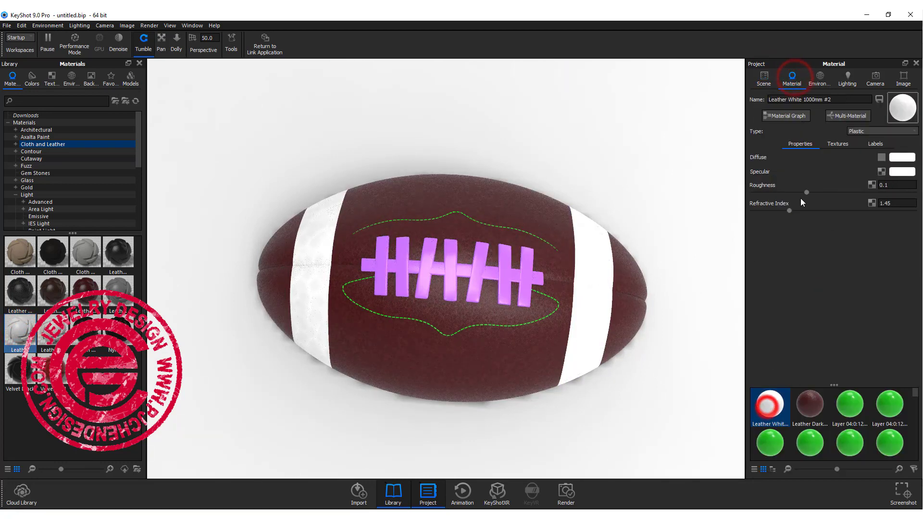
click(839, 144)
drag(770, 251, 760, 250)
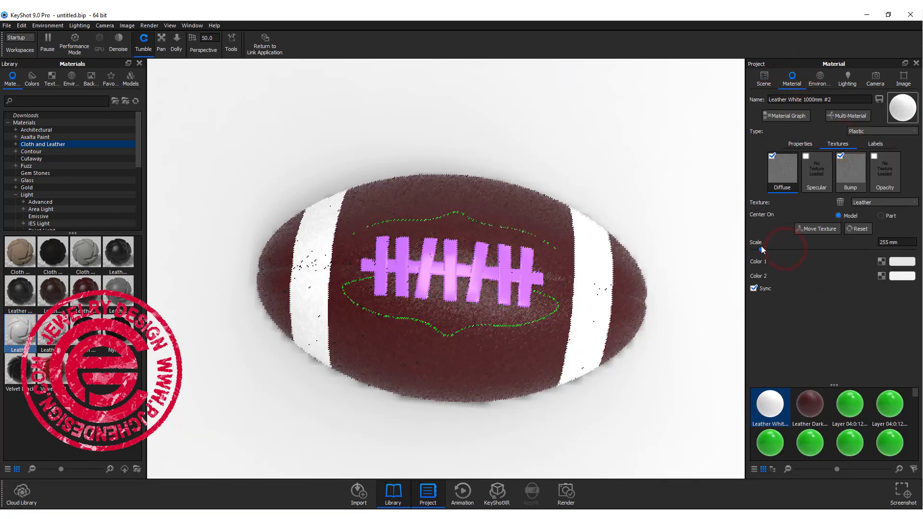
Apply a Studio lighting environment to the football scene
click(72, 79)
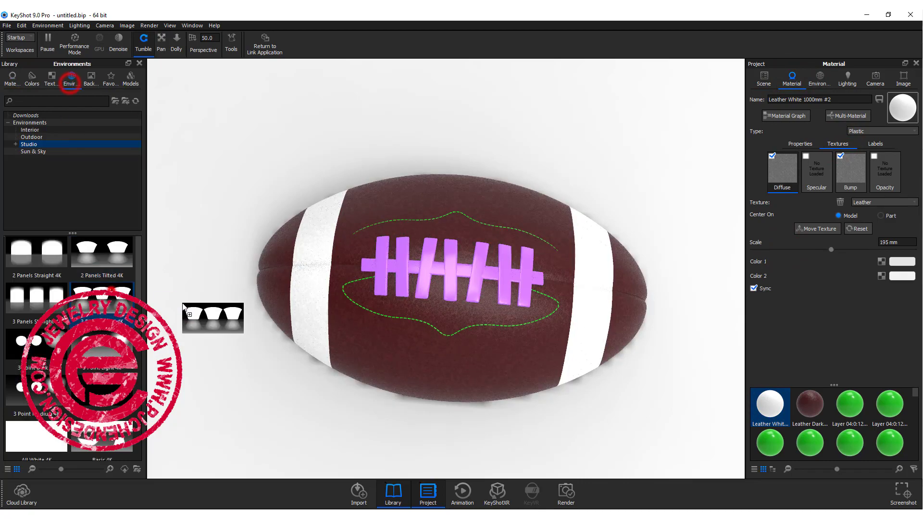
drag(102, 298, 220, 373)
mouse_move(268, 419)
mouse_down()
mouse_move(437, 349)
mouse_move(370, 319)
mouse_up()
scroll(396, 338, up, 3)
Browse to the Paint materials and apply a paint to the first lace
click(8, 78)
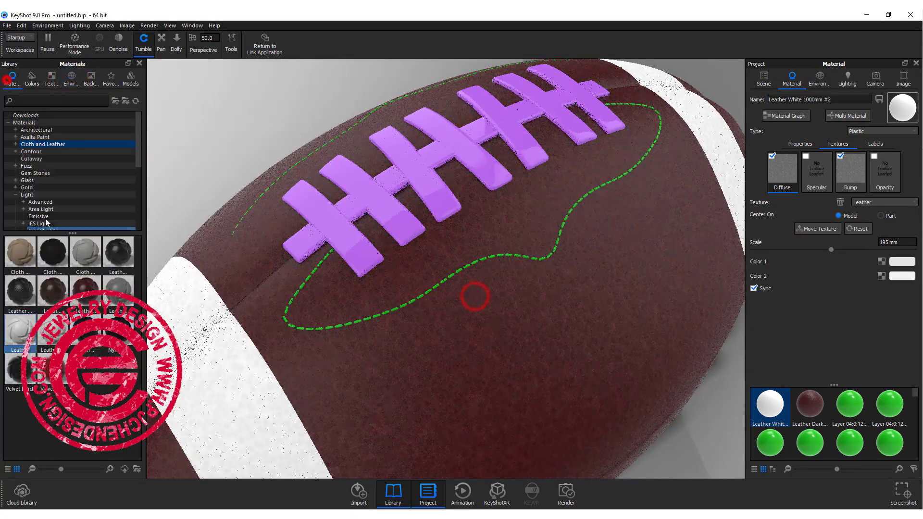
drag(85, 255, 19, 263)
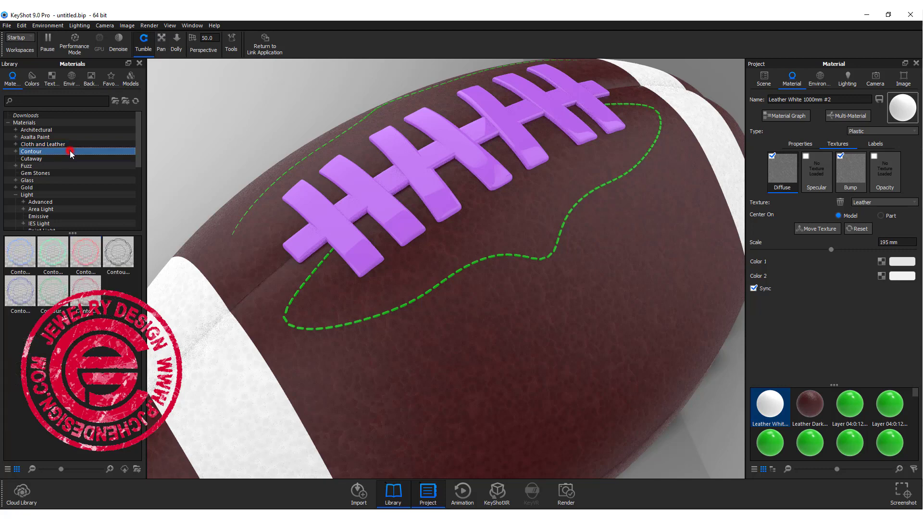
click(62, 136)
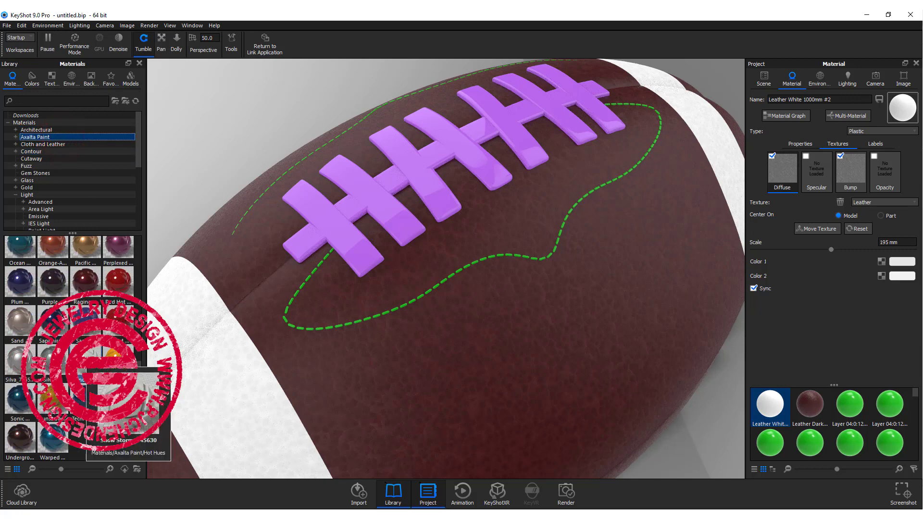
scroll(63, 206, down, 4)
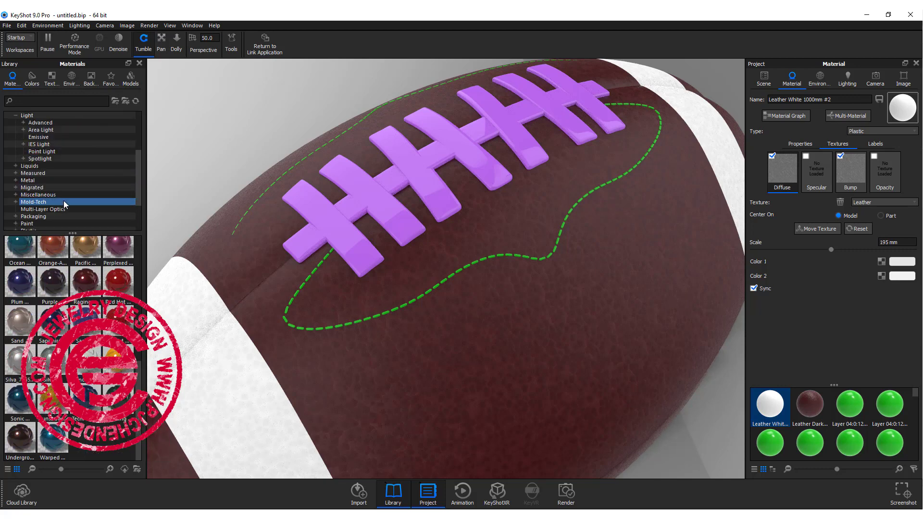
click(56, 223)
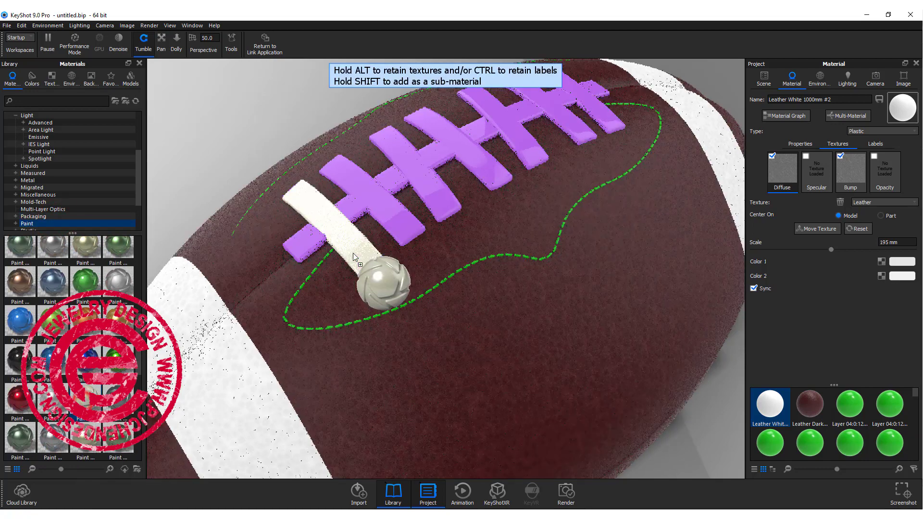
drag(84, 404, 366, 240)
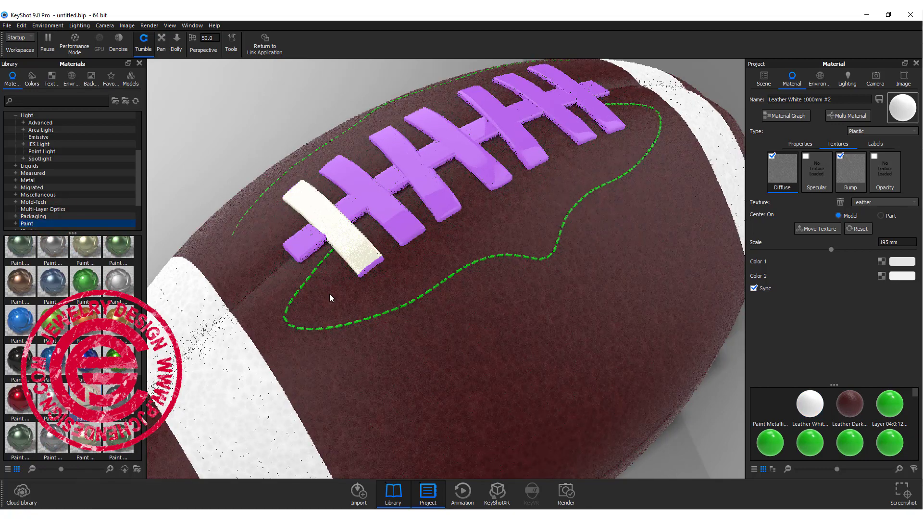
Make all the laces Paint Metallic White and the stitching Paint Textured Black
click(764, 79)
click(792, 160)
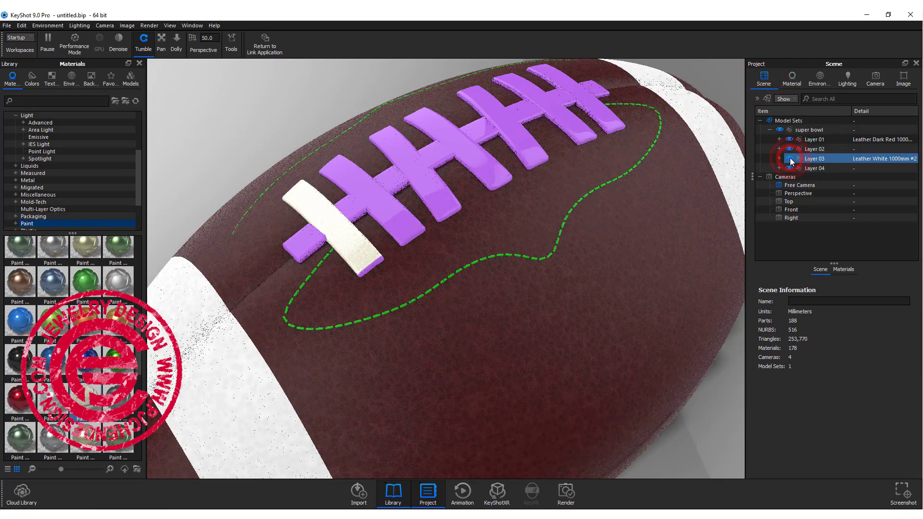
click(793, 168)
click(790, 168)
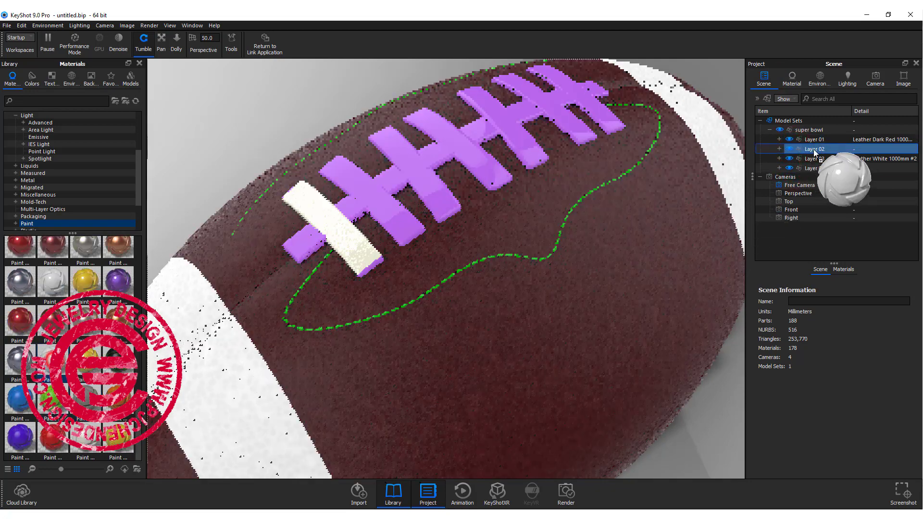
drag(770, 221, 817, 149)
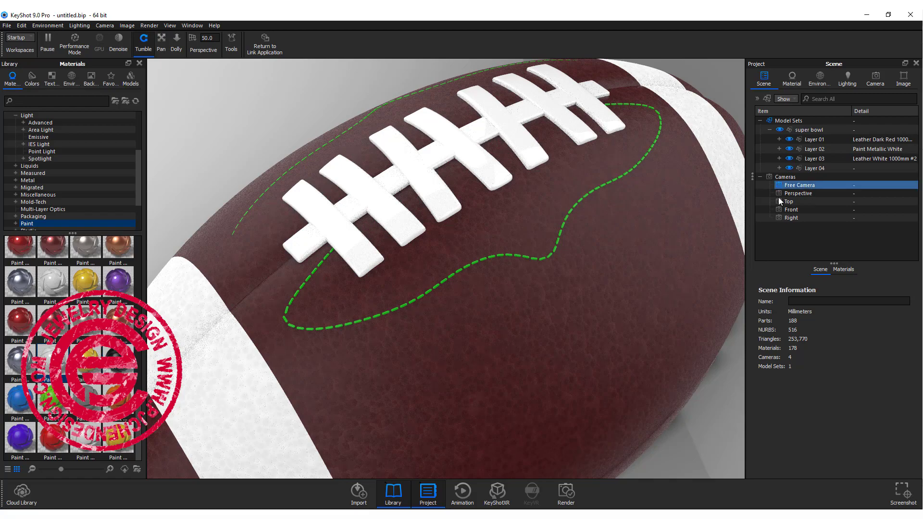
drag(118, 358, 289, 317)
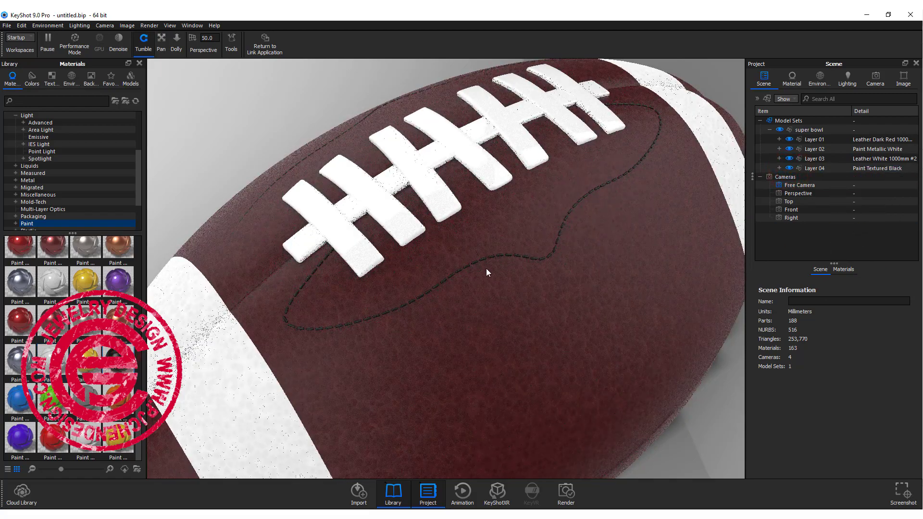
Raise the Layer 04 stitching by setting its Position Translation Z to 0.025
mouse_move(486, 268)
mouse_down()
mouse_move(474, 365)
mouse_move(417, 277)
mouse_move(528, 373)
mouse_move(642, 287)
mouse_up()
mouse_move(583, 350)
mouse_down()
mouse_move(459, 253)
mouse_move(526, 222)
mouse_up()
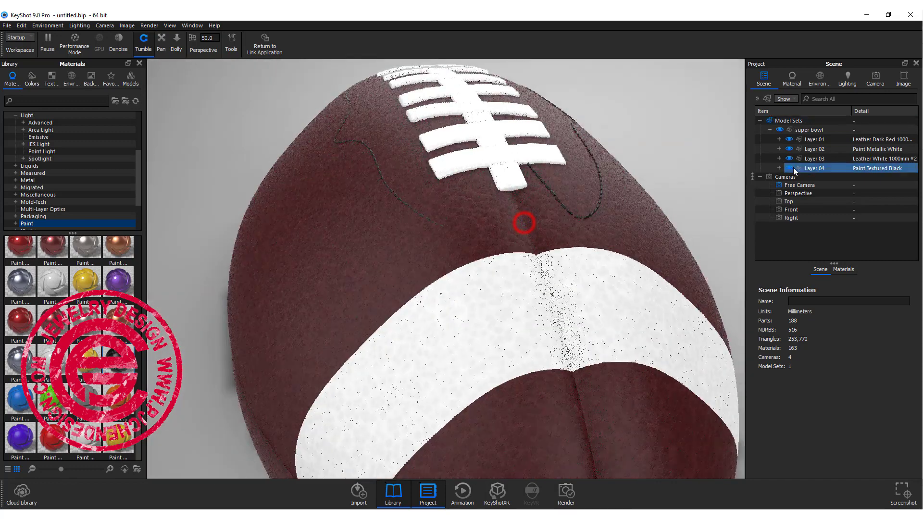
click(814, 168)
click(835, 270)
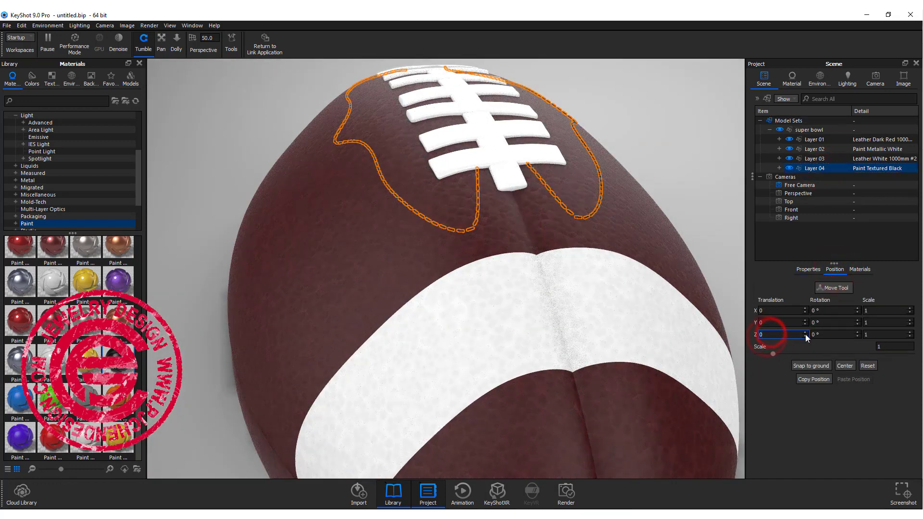
click(671, 171)
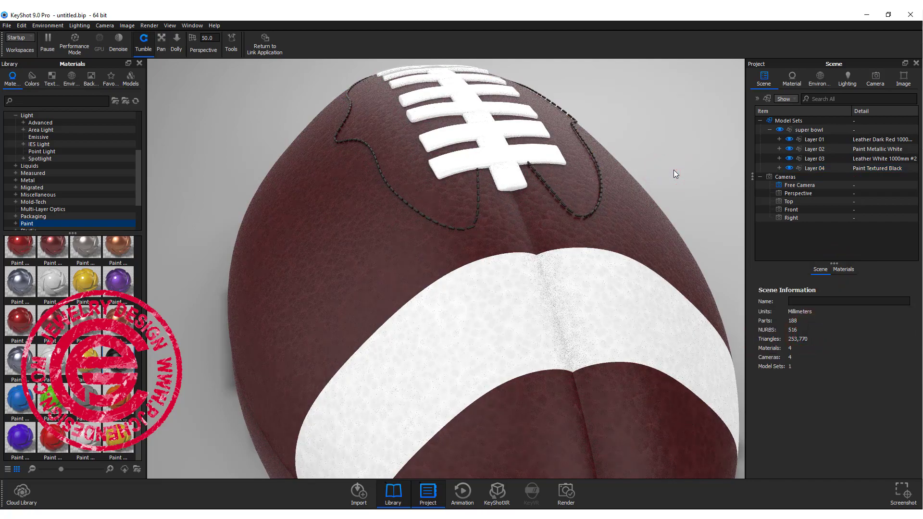
drag(674, 174, 715, 189)
click(819, 168)
click(774, 335)
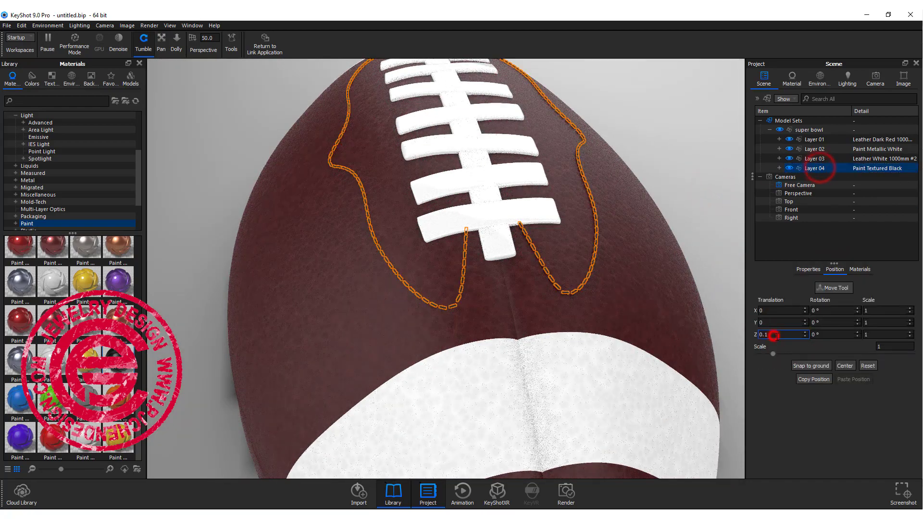
text(25)
key(Return)
Inspect the raised stitching, then expand Layer 04 into its individual stitch parts
drag(706, 201, 705, 185)
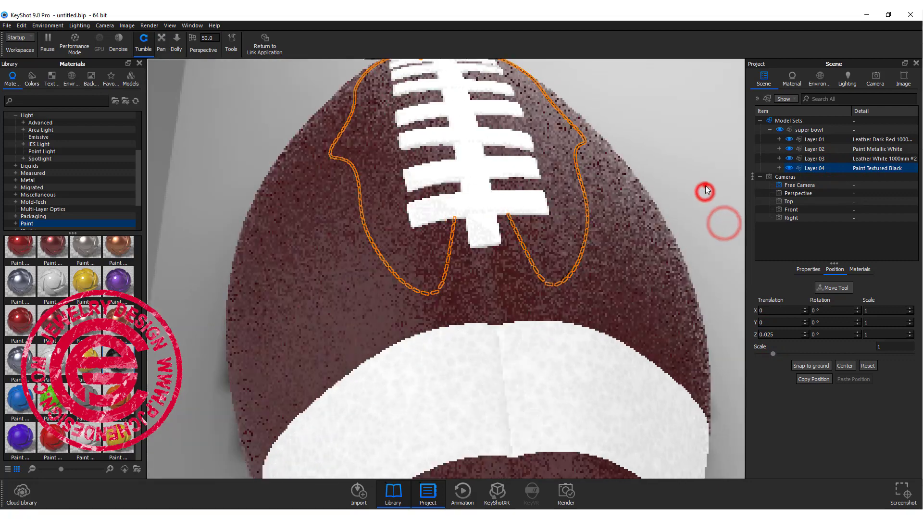
click(762, 81)
drag(692, 120, 685, 147)
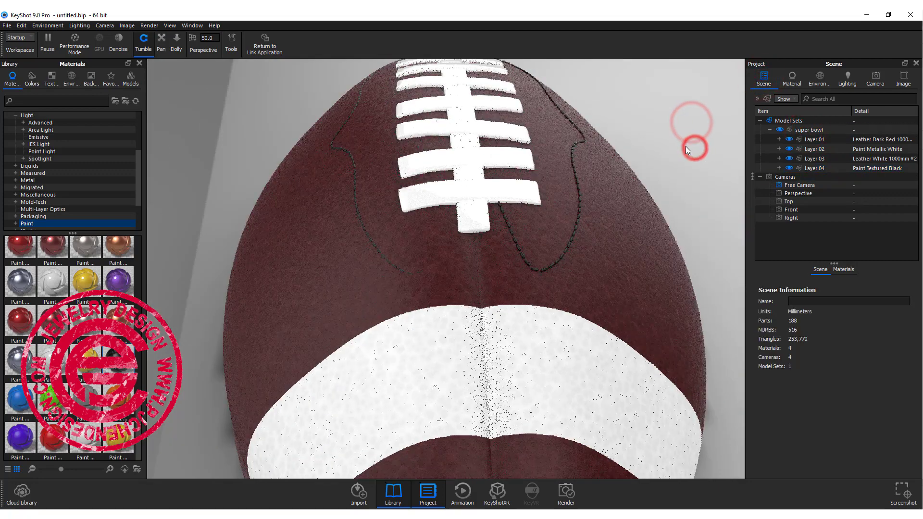
click(803, 130)
click(822, 169)
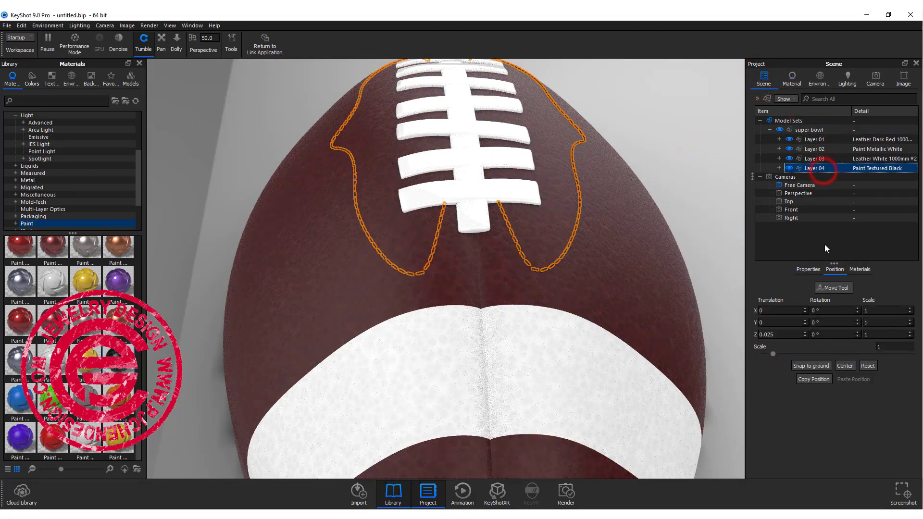
click(779, 168)
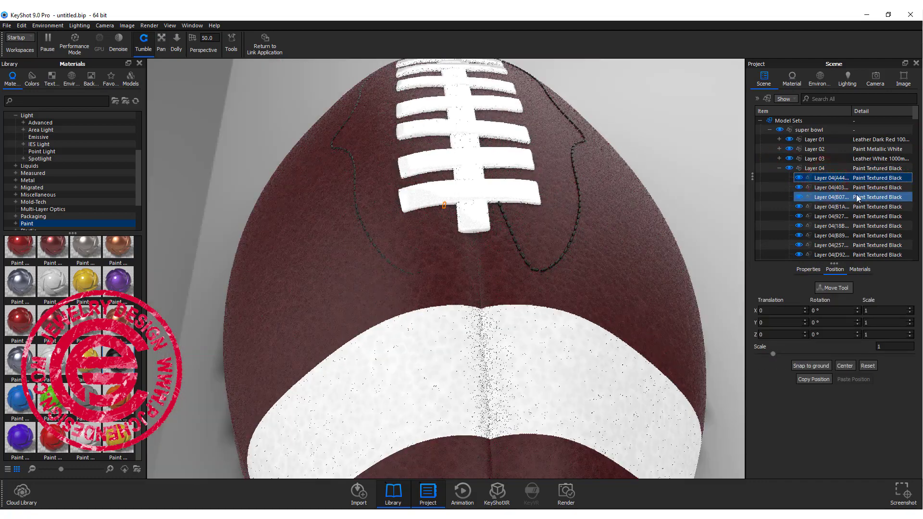
Shift-select a range of stitch parts and reposition them with the Move Tool
shift+click(829, 244)
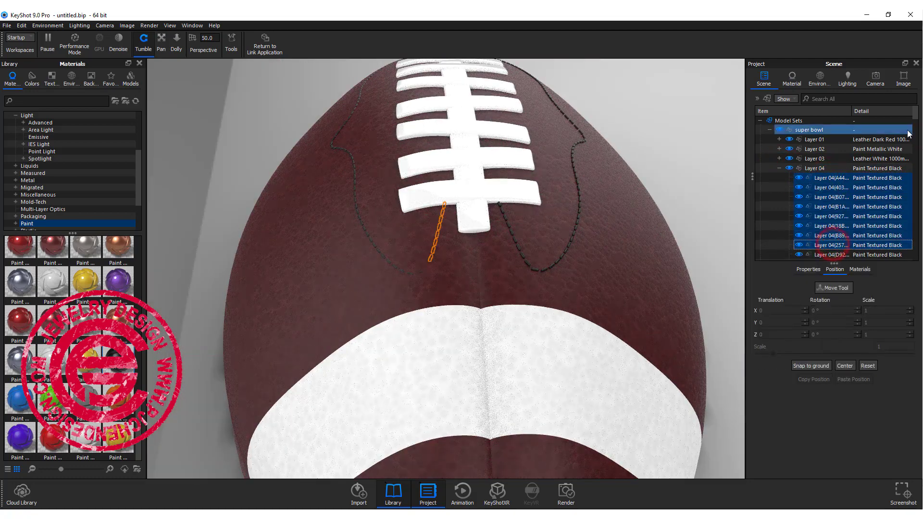
scroll(908, 132, down, 2)
shift+click(827, 227)
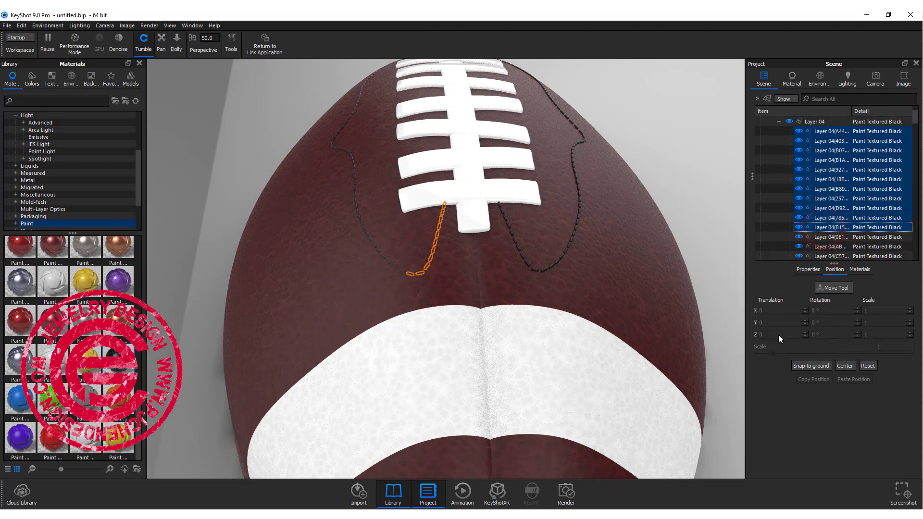
click(828, 286)
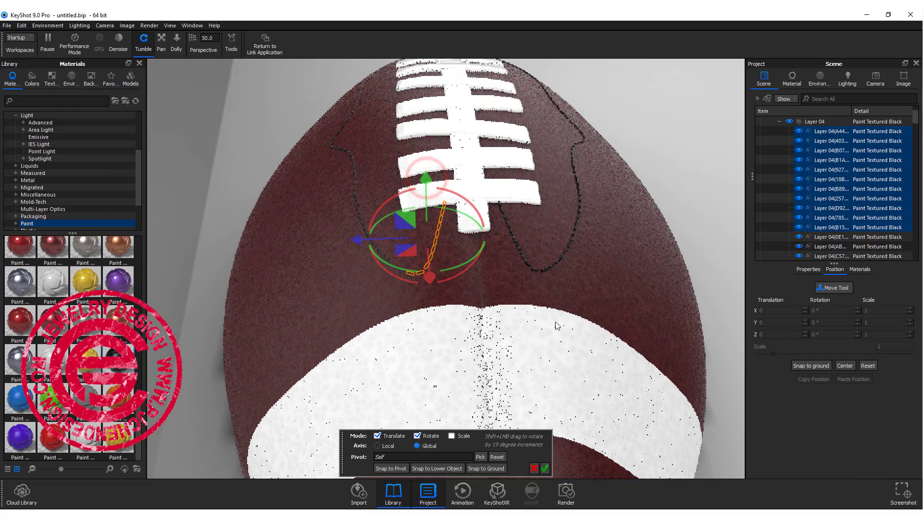
click(545, 468)
Orbit to an angled view and pick individual stitch parts in the expanded layer
drag(313, 282, 391, 283)
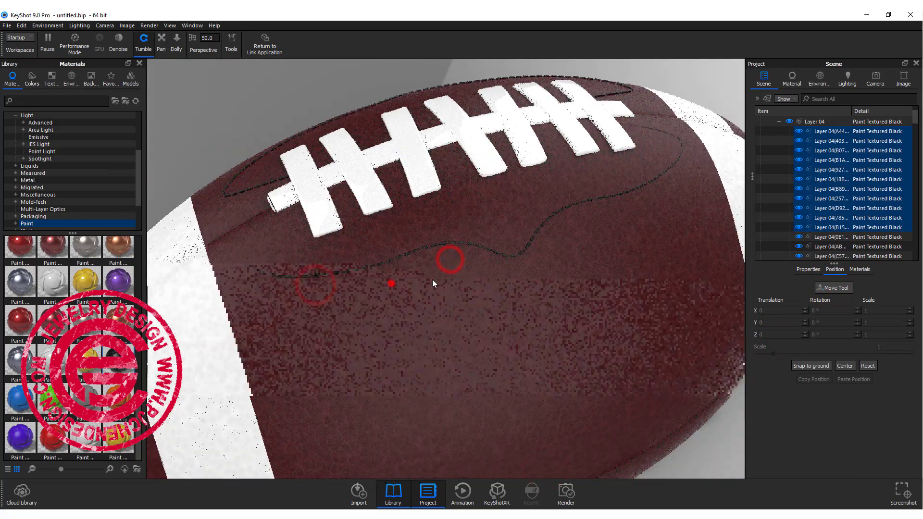
drag(912, 135, 920, 202)
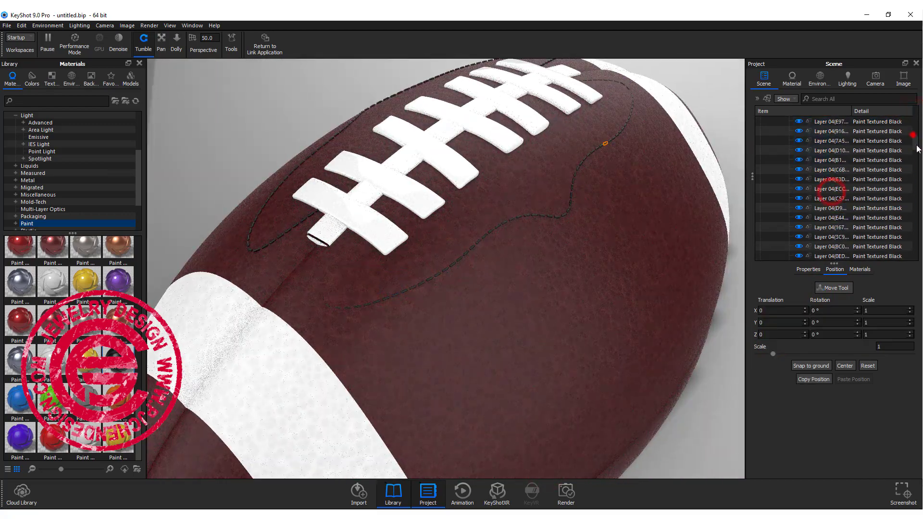
scroll(845, 143, up, 5)
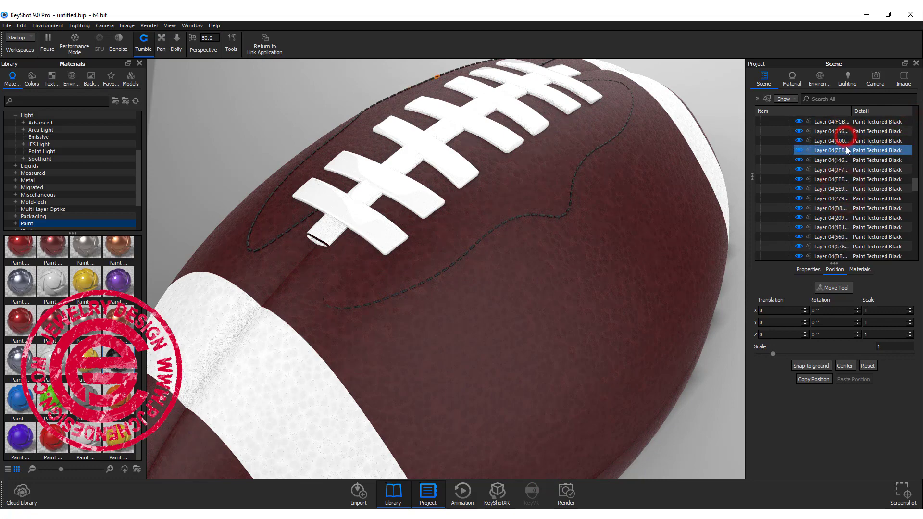
click(845, 141)
scroll(837, 183, down, 5)
click(826, 238)
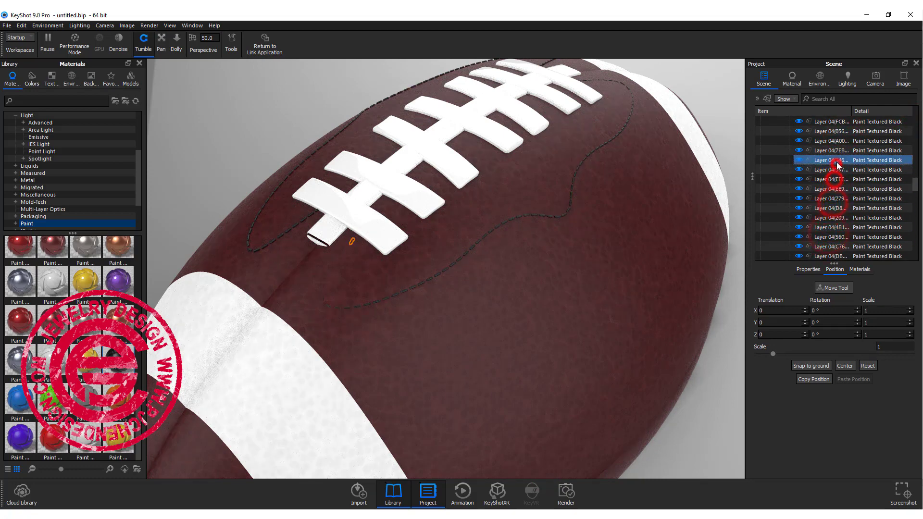
scroll(832, 163, down, 3)
Move the stitch parts beneath the lace, then bring up the Environment settings
click(829, 160)
drag(915, 185, 915, 178)
shift+click(831, 141)
click(827, 288)
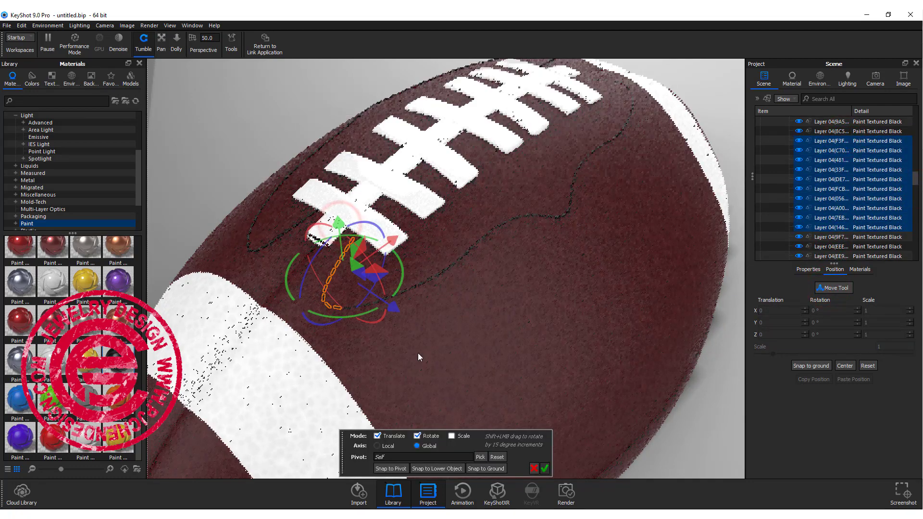
click(544, 468)
click(820, 77)
Make the background a solid white colour and frame the whole football
click(813, 217)
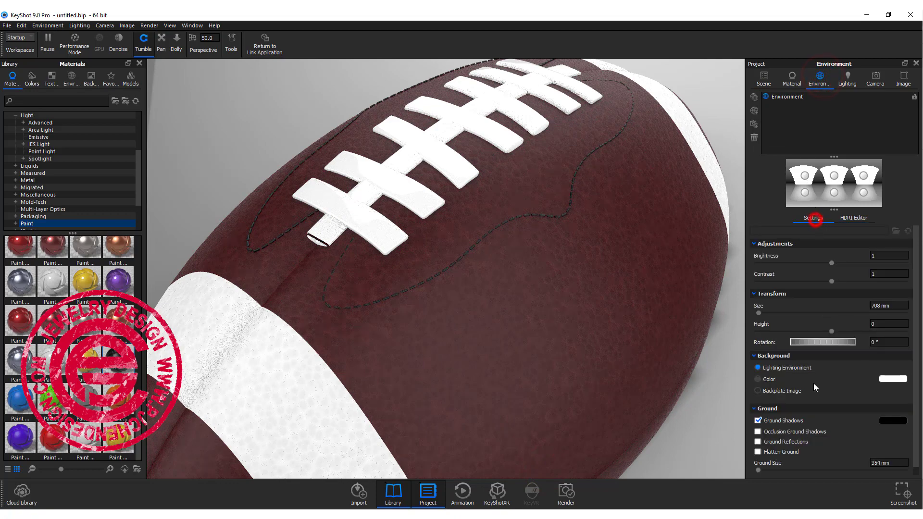
click(758, 379)
mouse_move(562, 309)
mouse_down()
mouse_move(486, 409)
mouse_move(333, 404)
mouse_move(475, 426)
mouse_up()
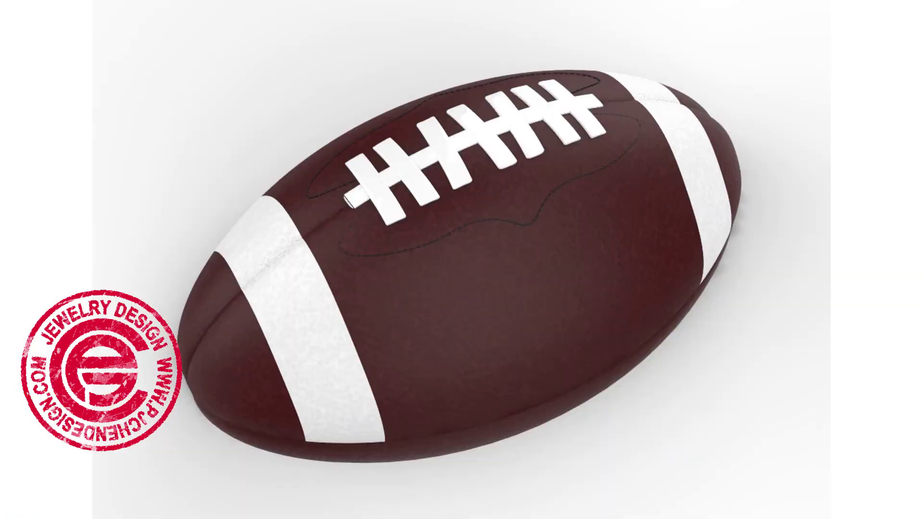